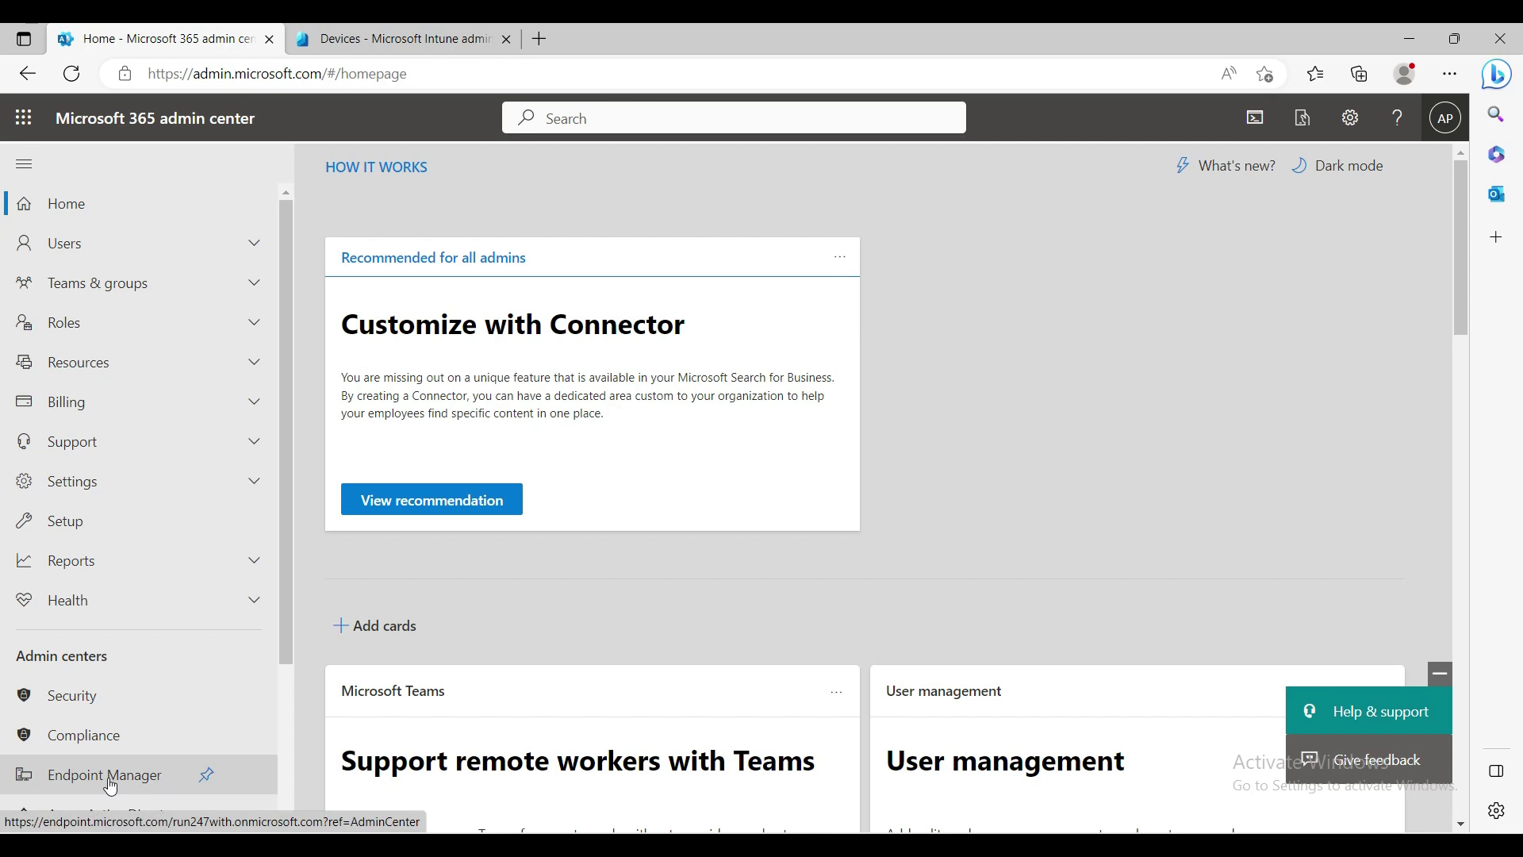
# Switch to the Microsoft Intune admin center and open its home page
pyautogui.click(381, 38)
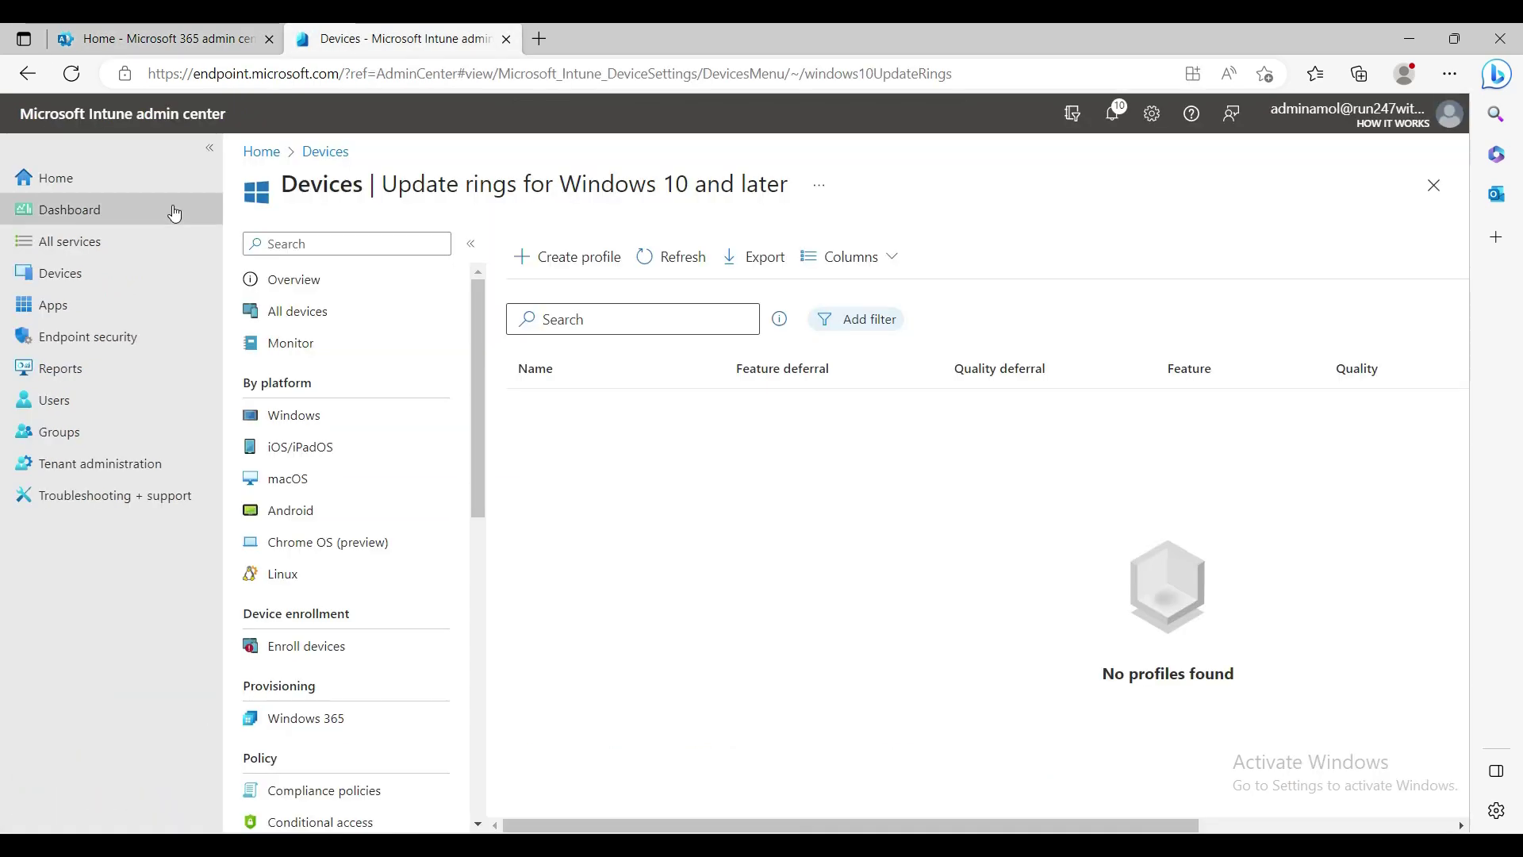
pyautogui.click(49, 178)
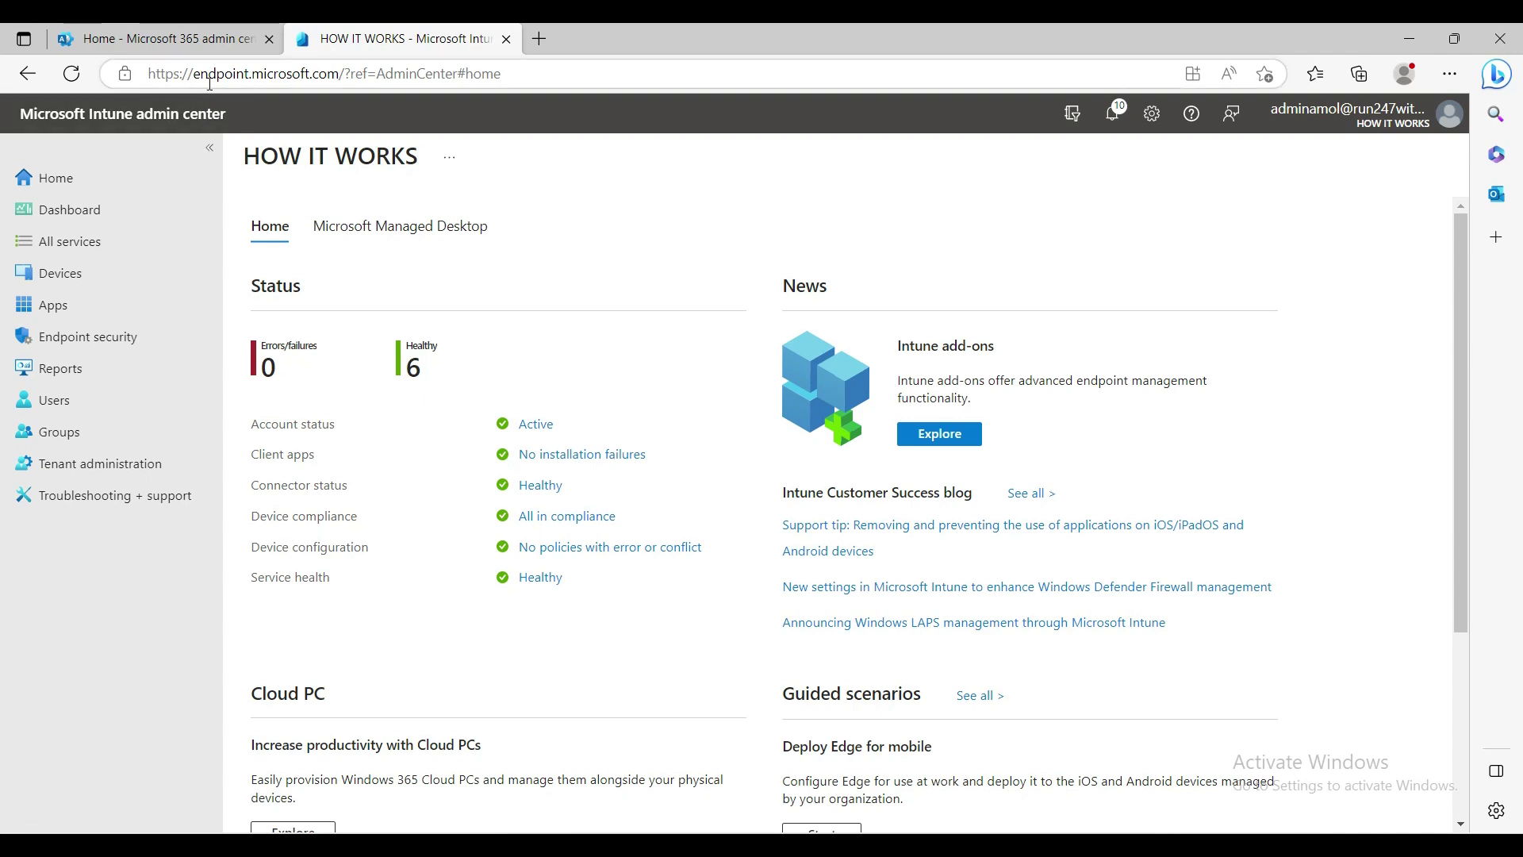
# Load intune.microsoft.com in a new browser tab
pyautogui.click(549, 43)
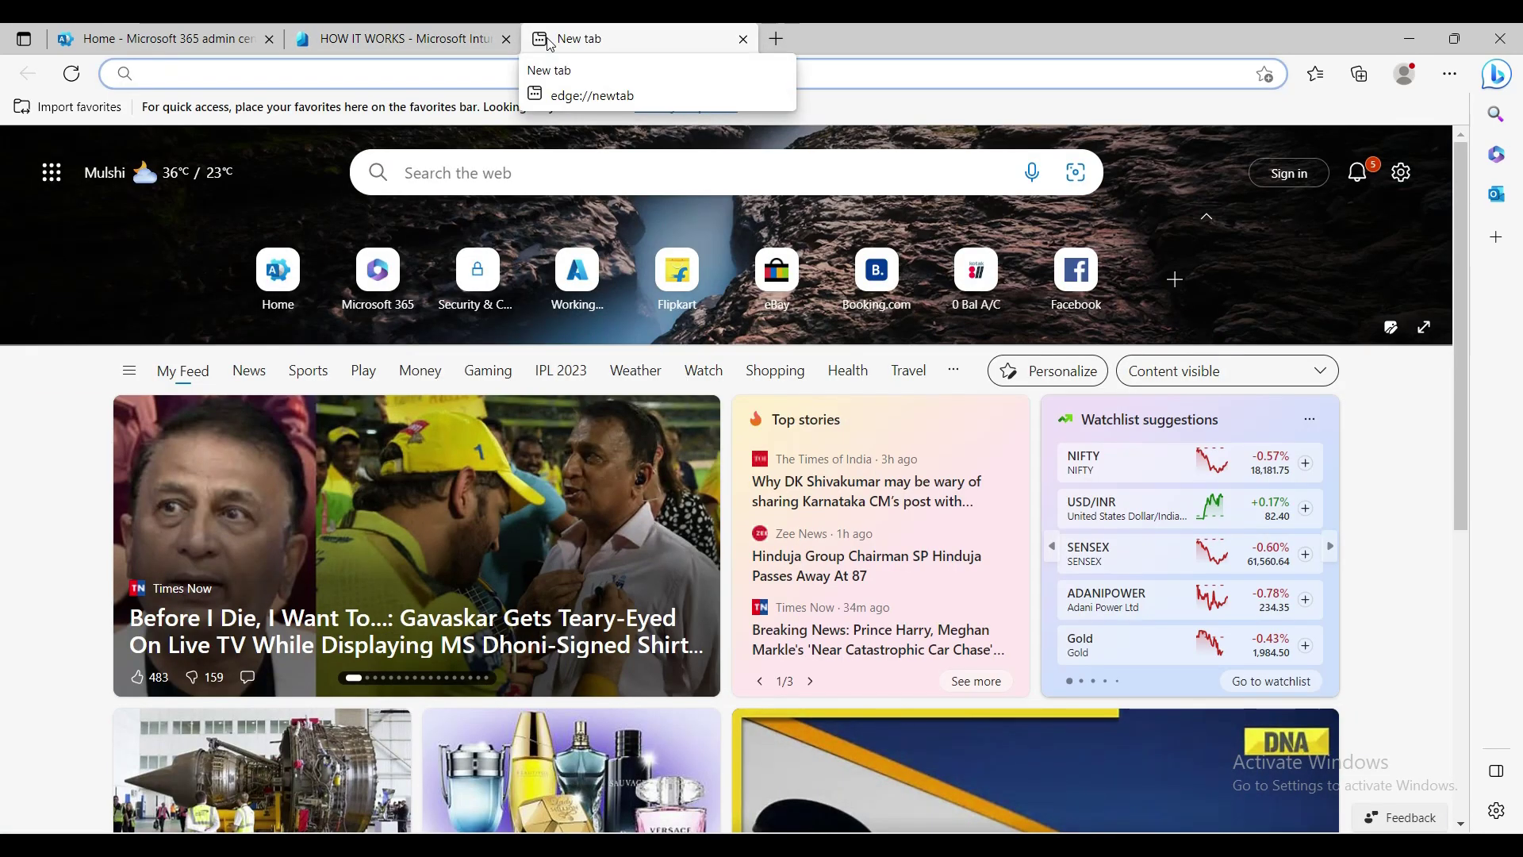
pyautogui.write('ubtybe')
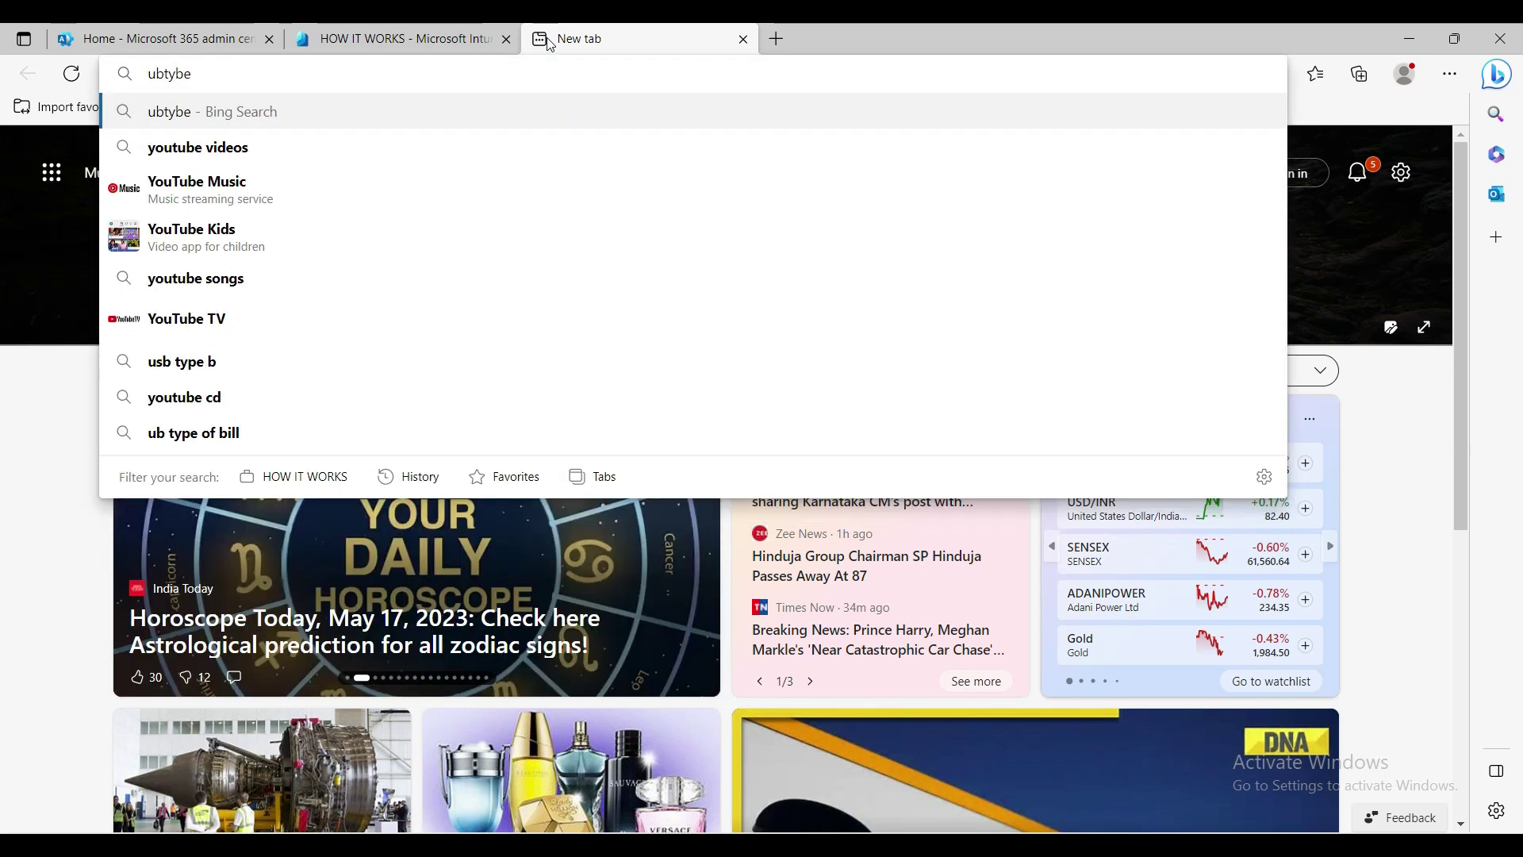
pyautogui.press('BackSpace')
pyautogui.press('BackSpace')
pyautogui.press('BackSpace')
pyautogui.press('BackSpace')
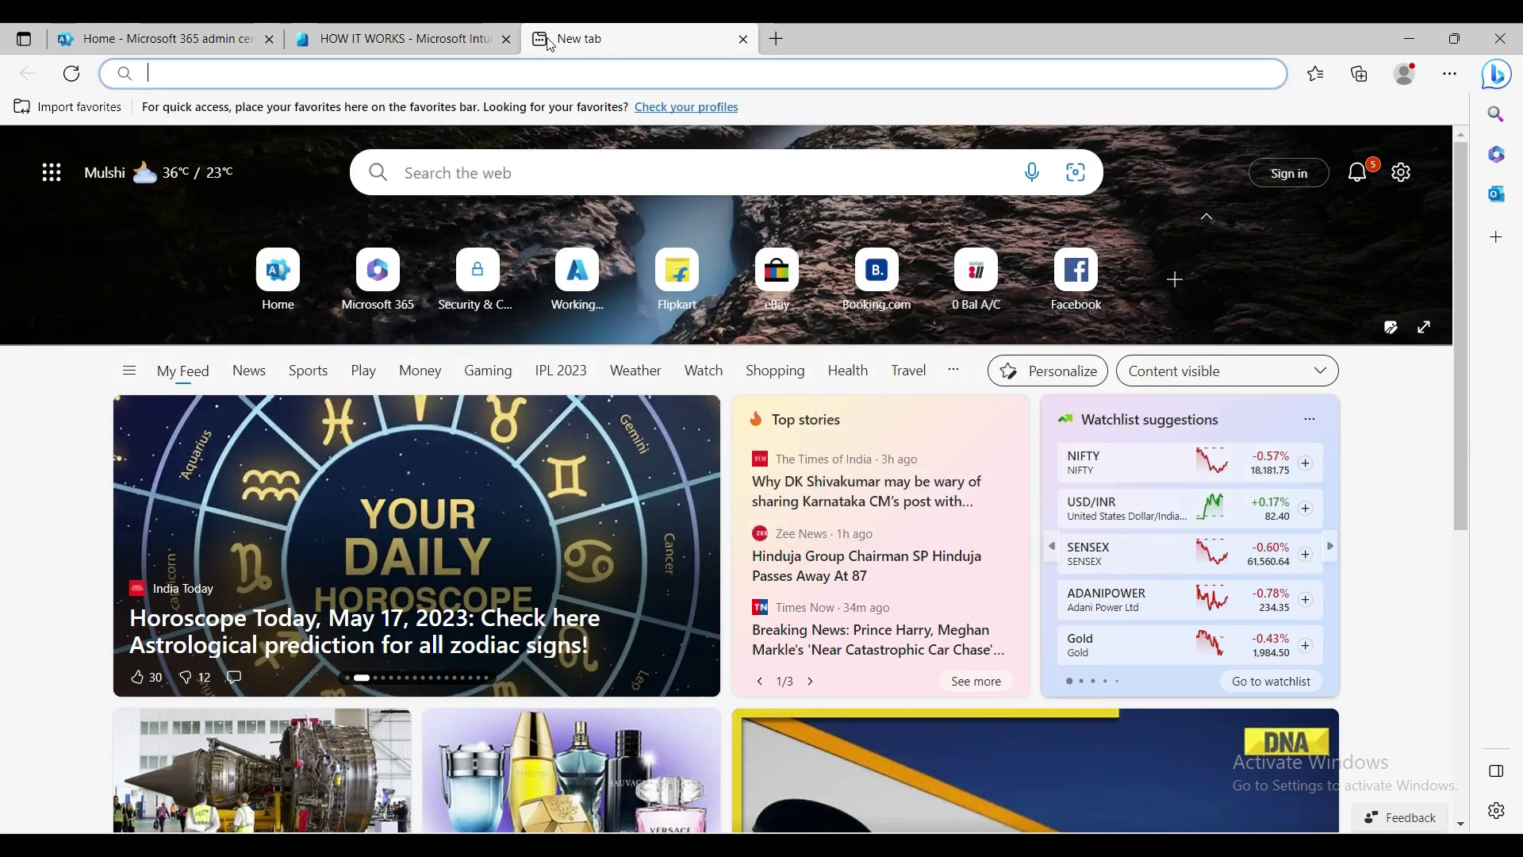
pyautogui.write('Intune.microsoft.com')
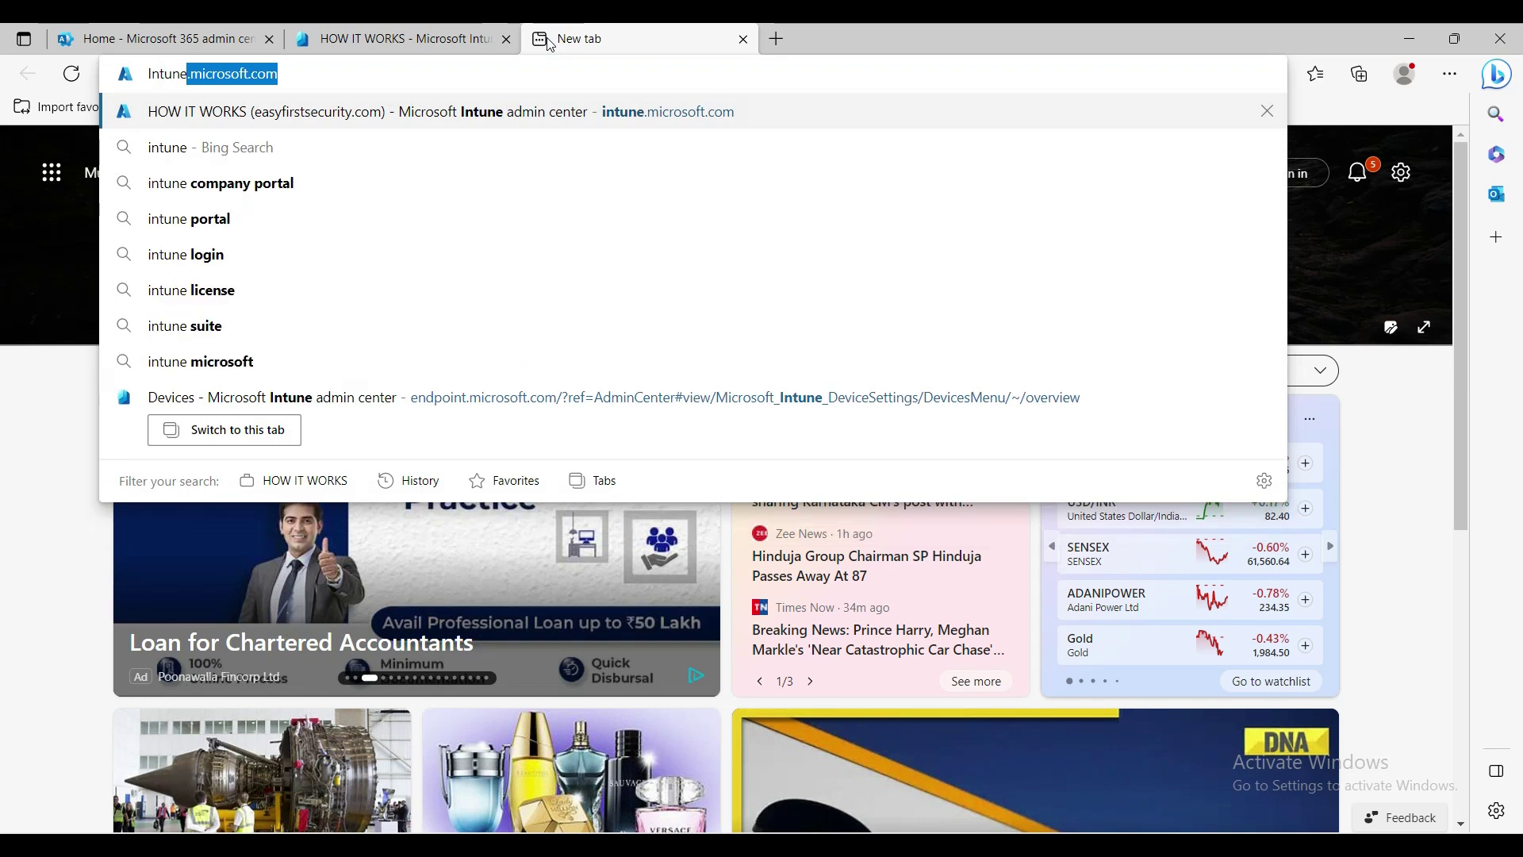
pyautogui.press('Return')
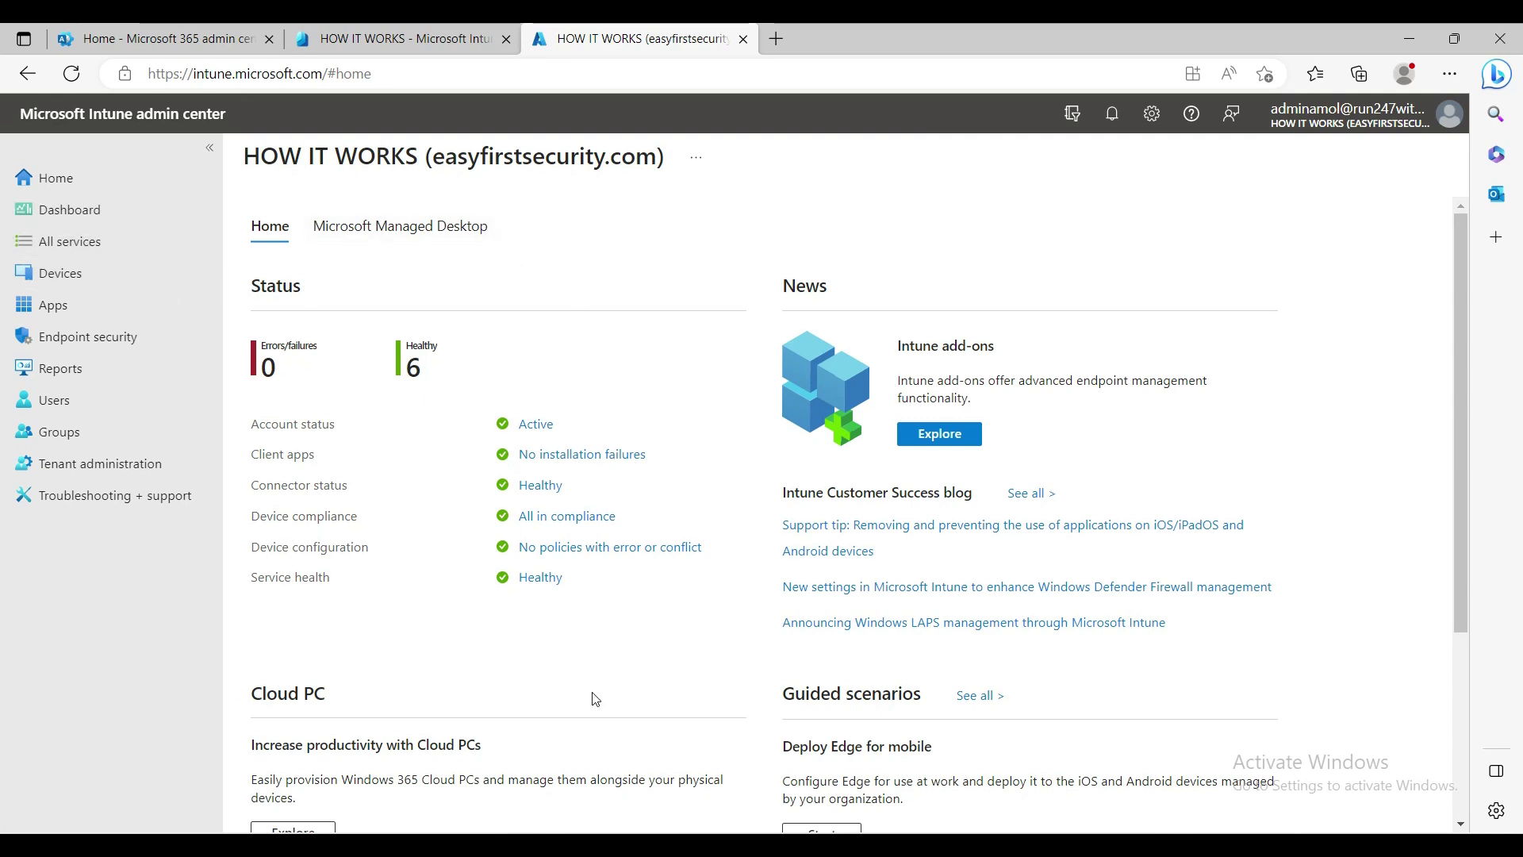
# Compare the endpoint.microsoft.com and intune.microsoft.com home pages, and close the intune.microsoft.com page
pyautogui.click(446, 38)
pyautogui.click(600, 40)
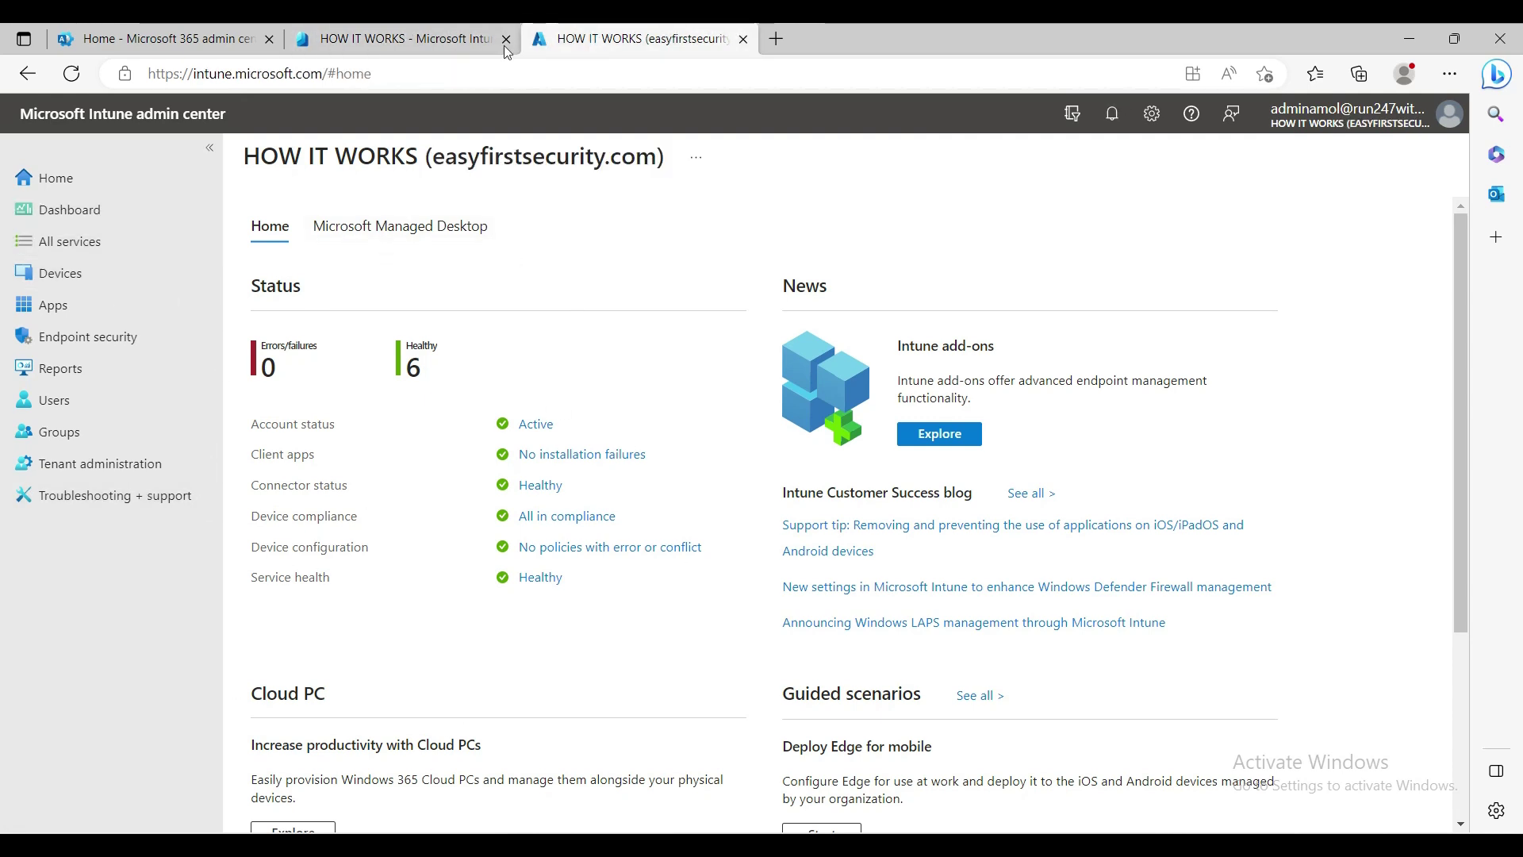
pyautogui.click(370, 33)
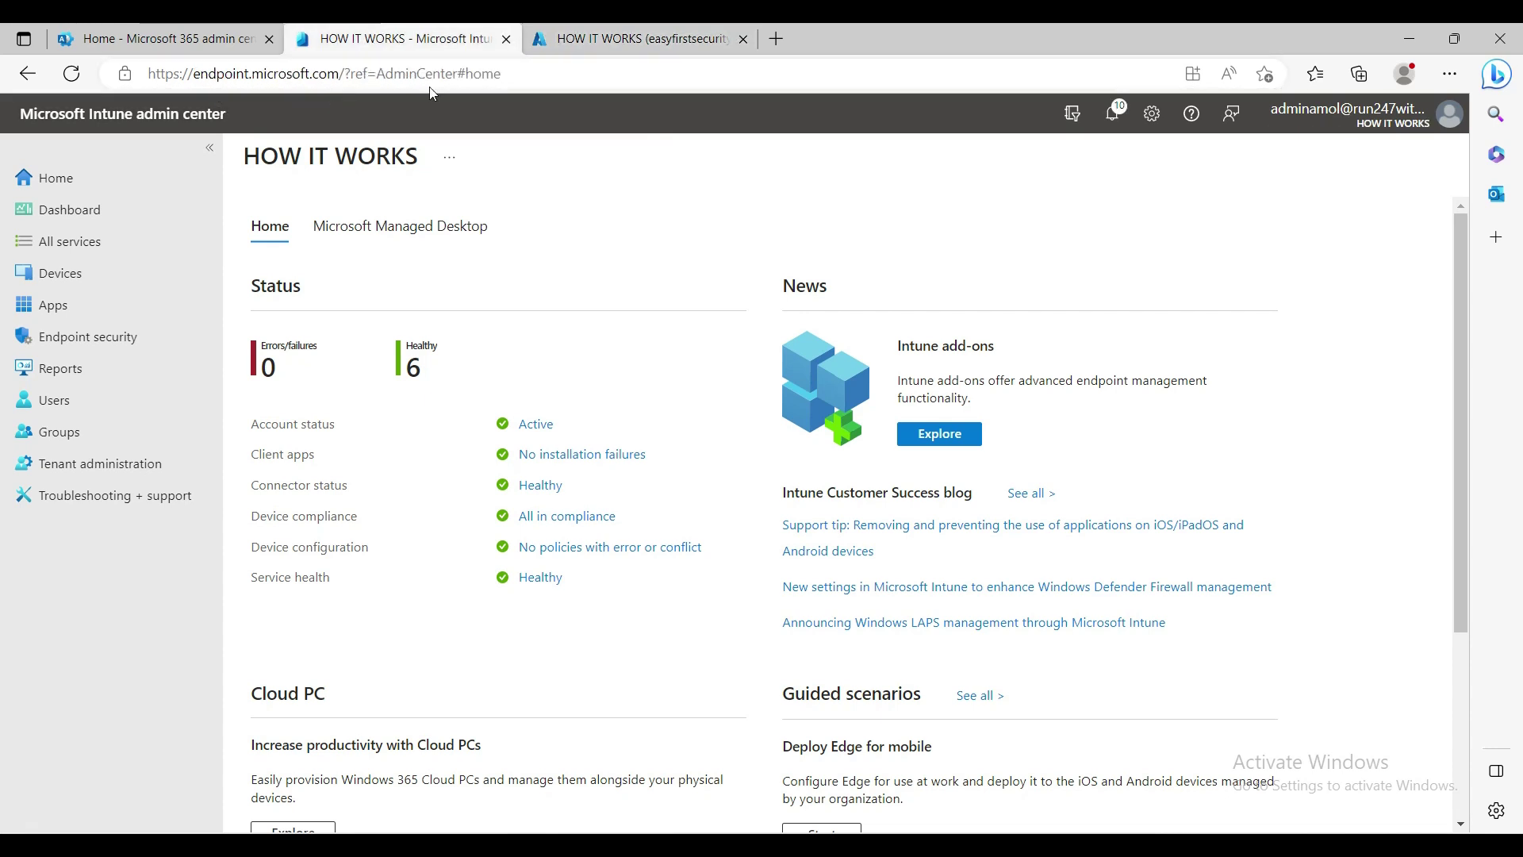
pyautogui.click(607, 40)
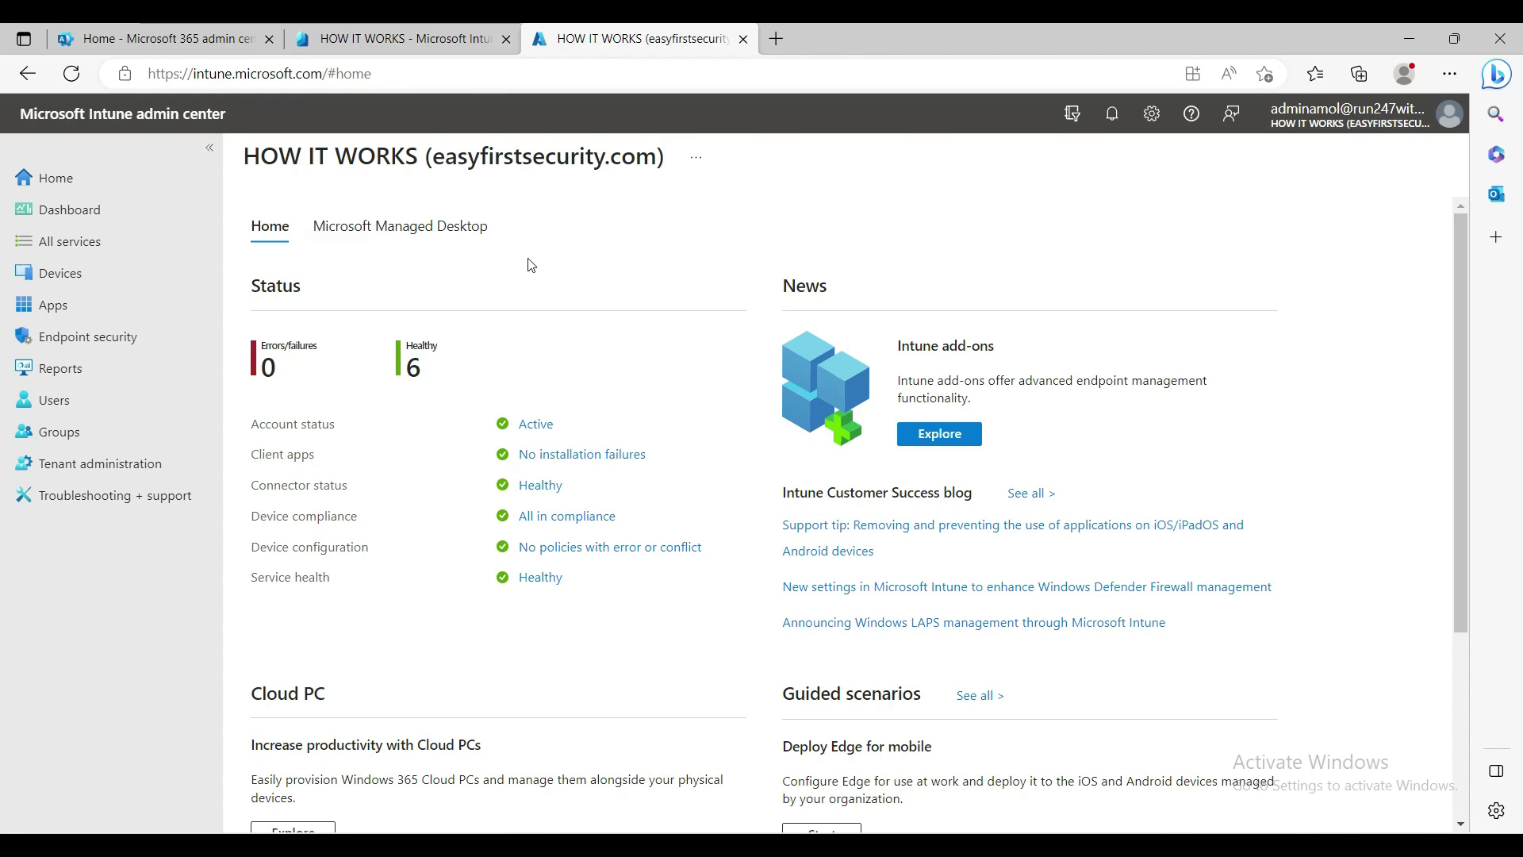
pyautogui.hotkey('ctrl', 'w')
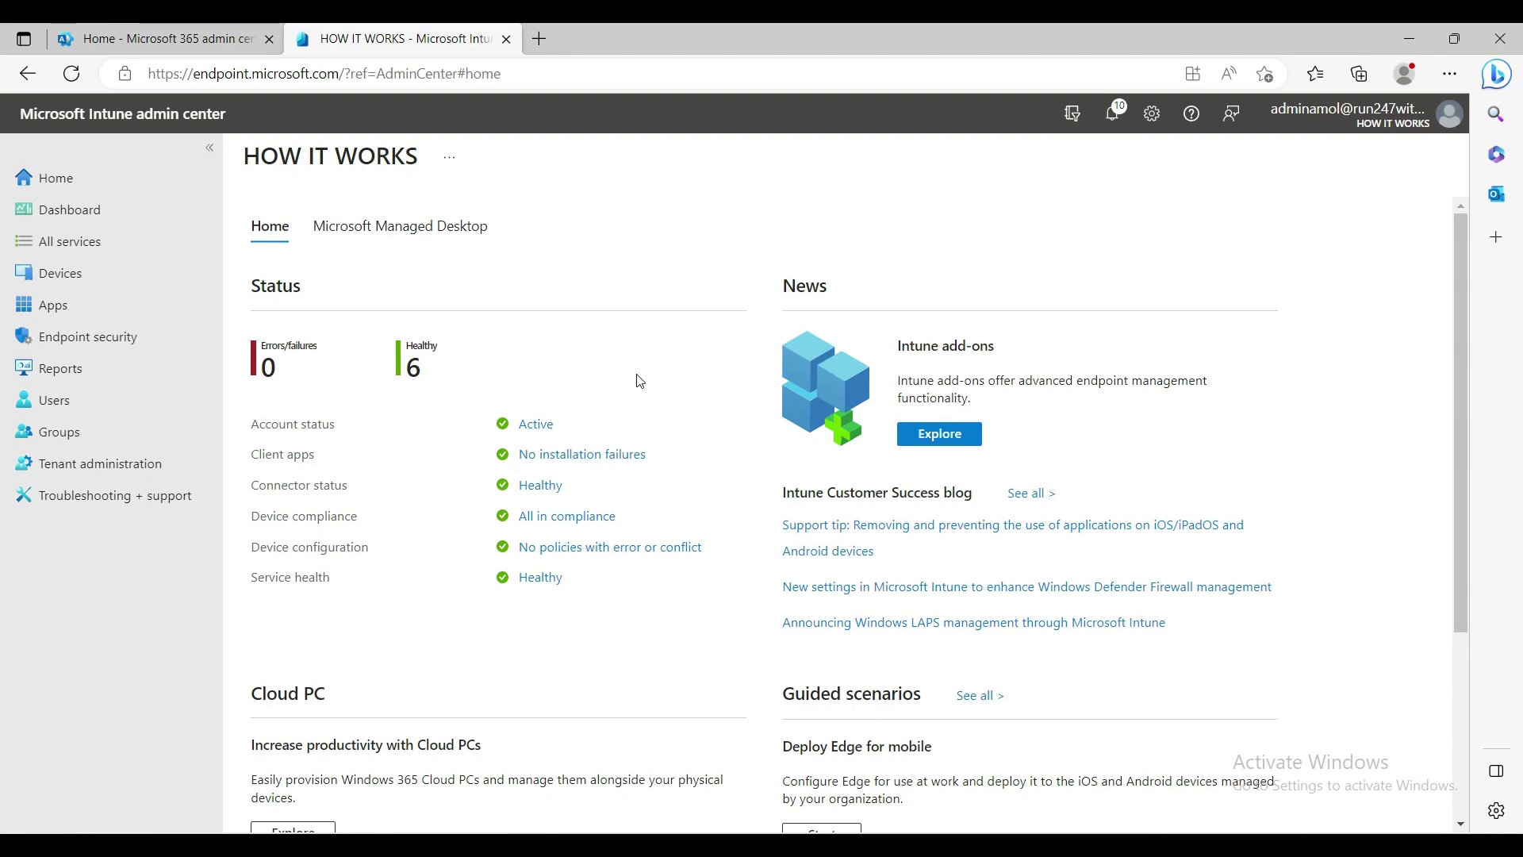
# Return to the Microsoft 365 admin center and go from there to the Intune admin center through Endpoint Manager
pyautogui.click(175, 38)
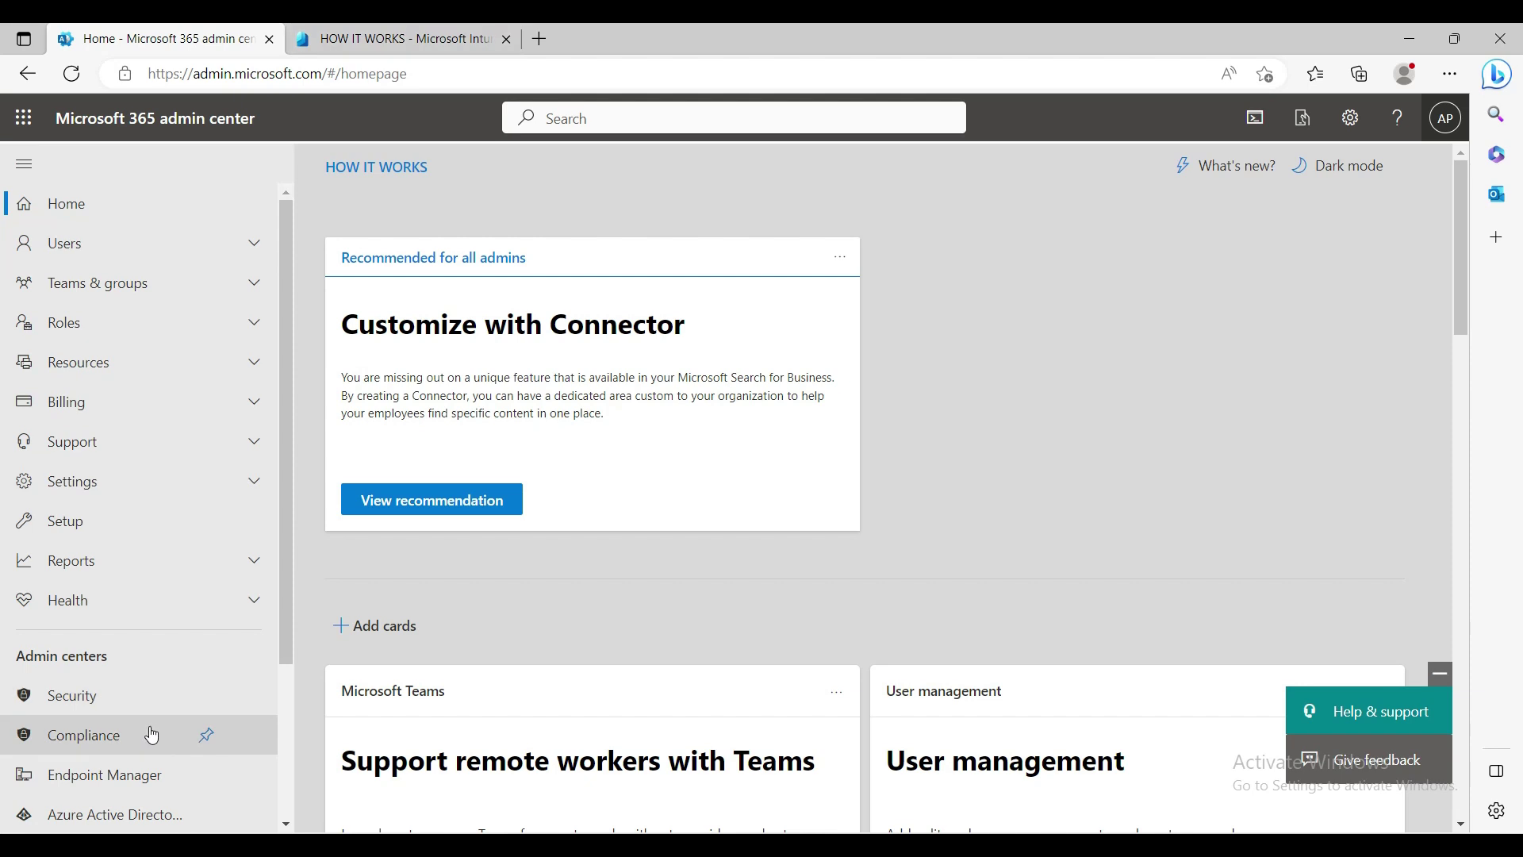
pyautogui.click(89, 786)
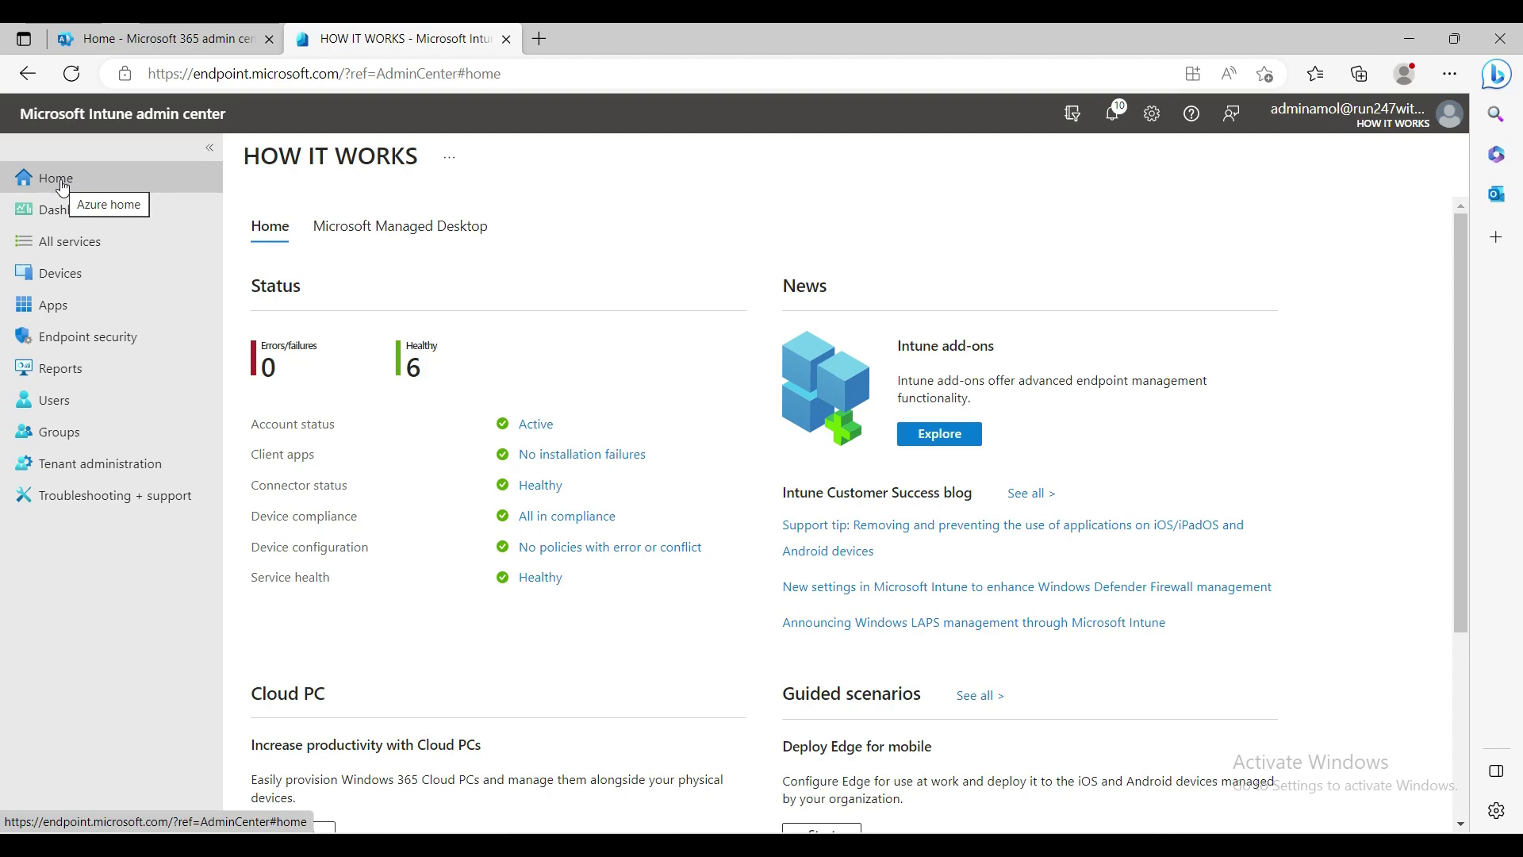
# Review the MDM and MAM user scopes in the Automatic Enrollment settings for Windows devices, and return to the Devices overview
pyautogui.click(66, 278)
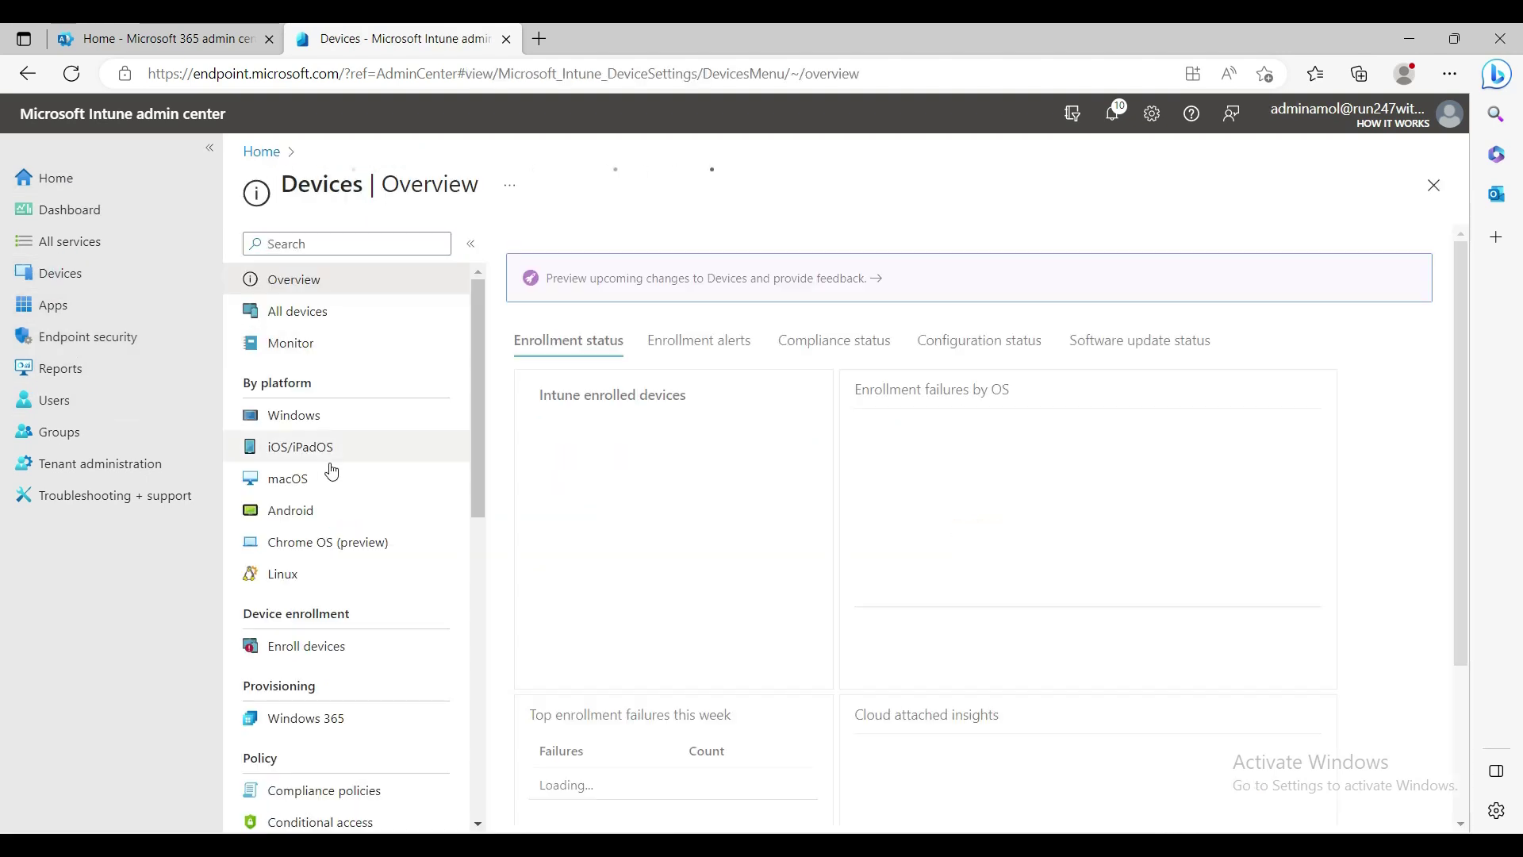
pyautogui.click(299, 414)
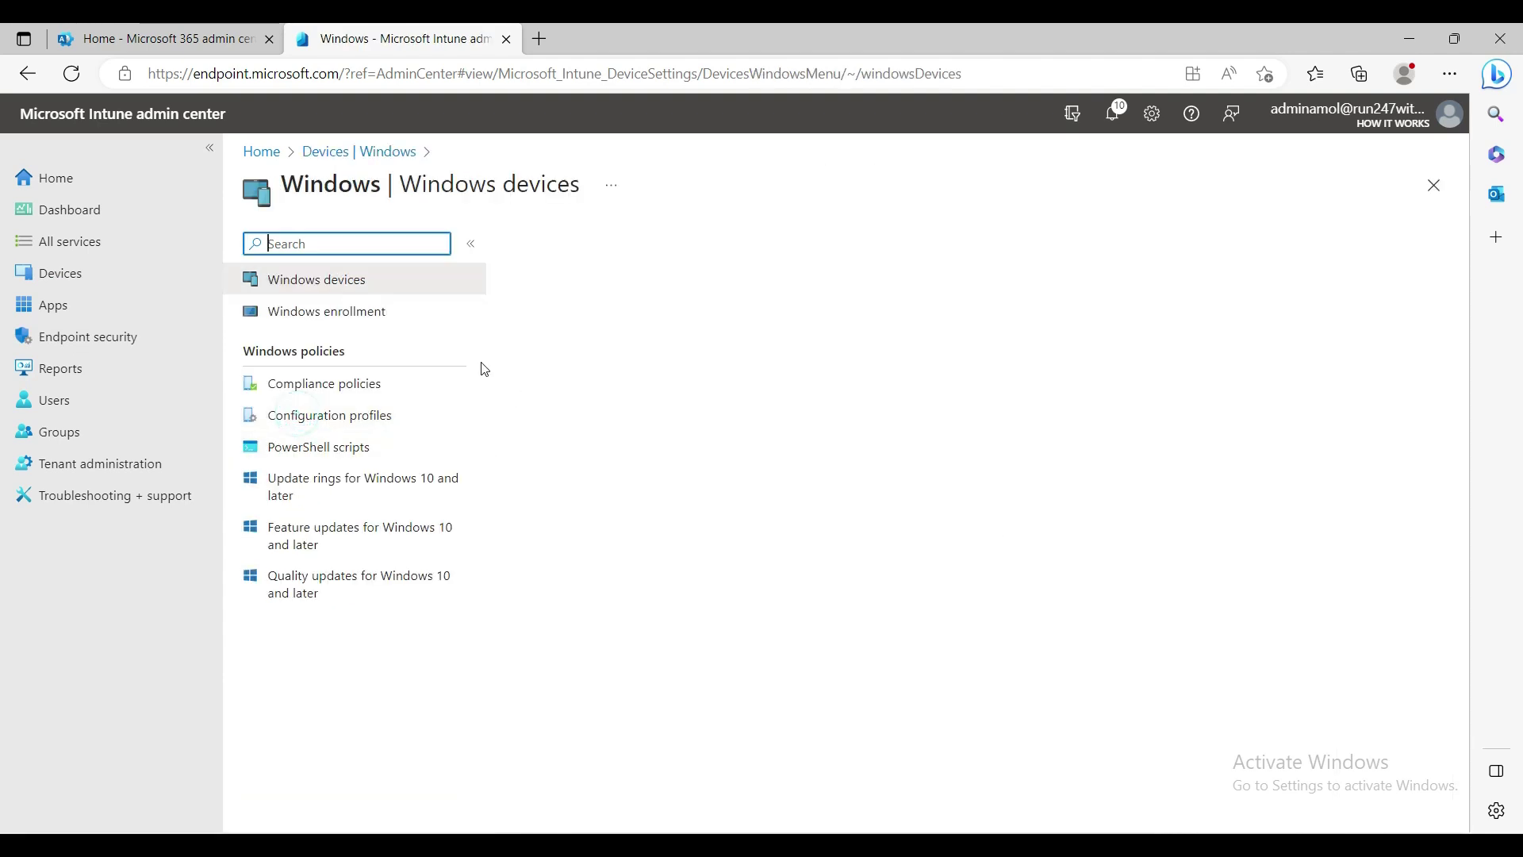
pyautogui.click(317, 313)
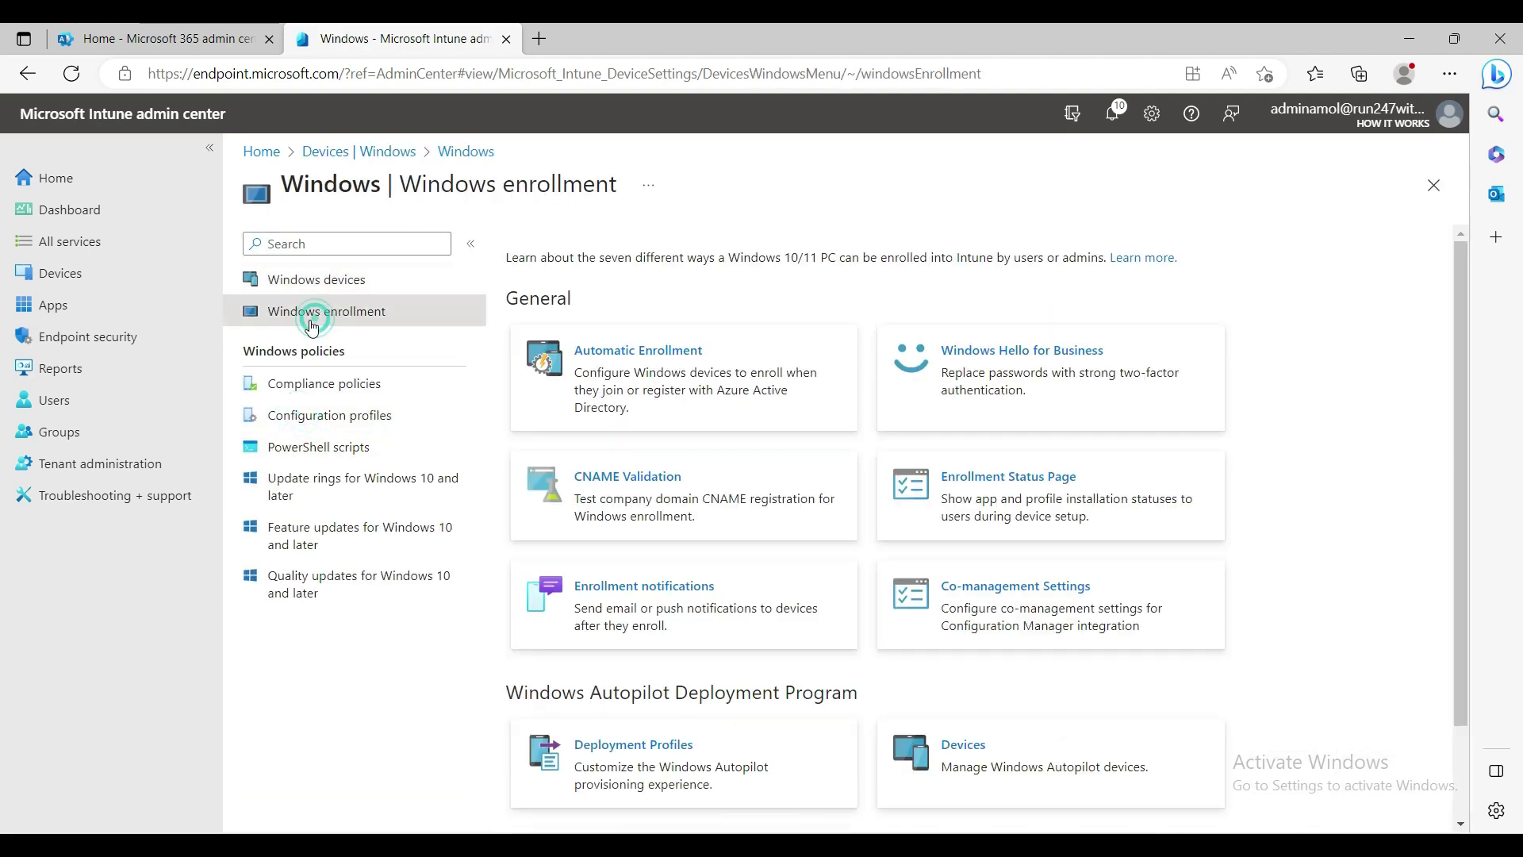
pyautogui.click(607, 364)
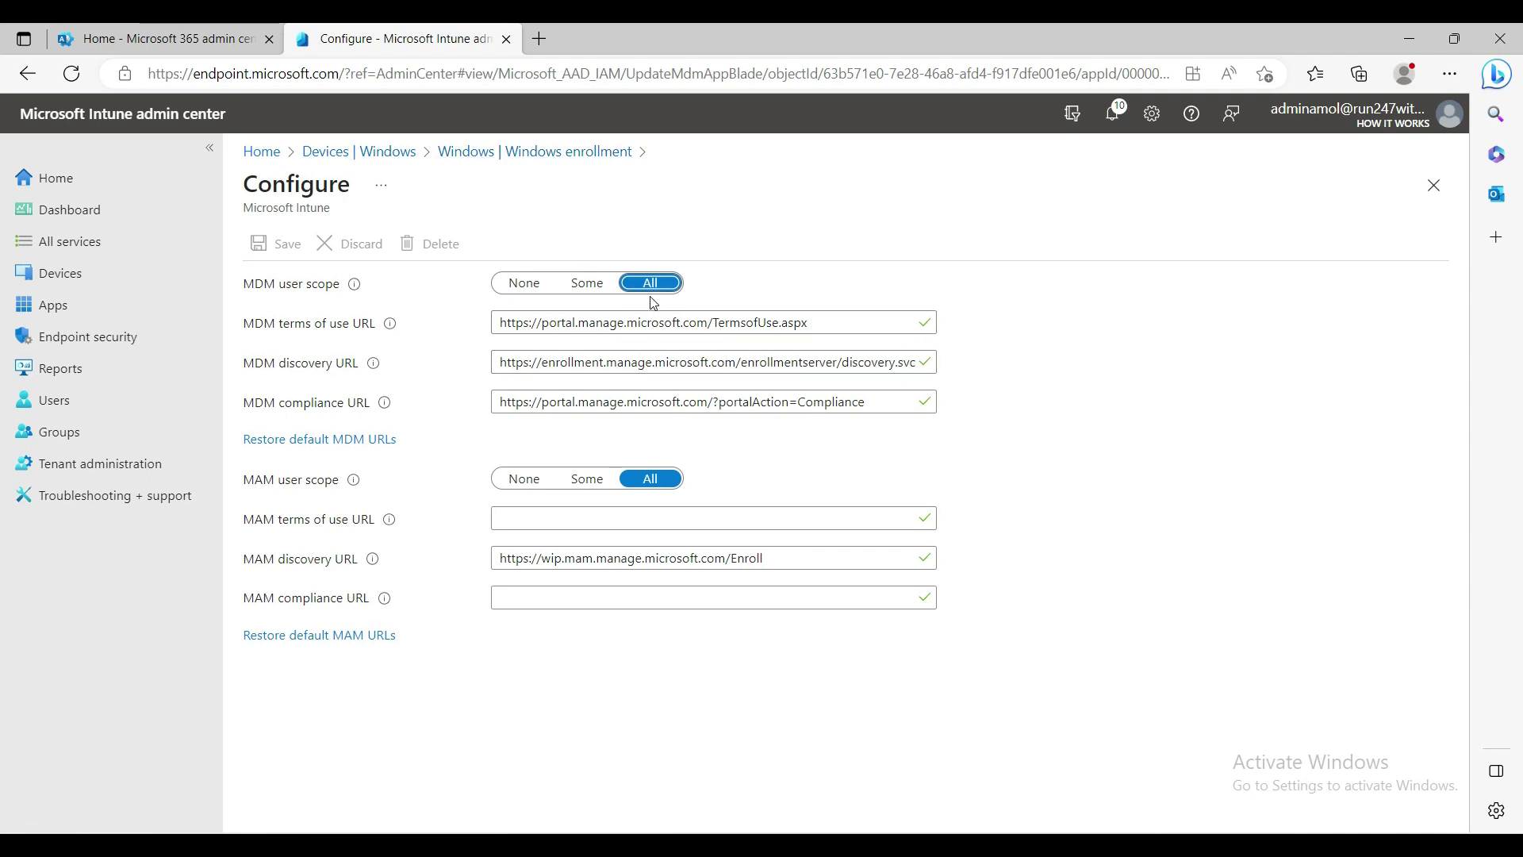
pyautogui.click(405, 158)
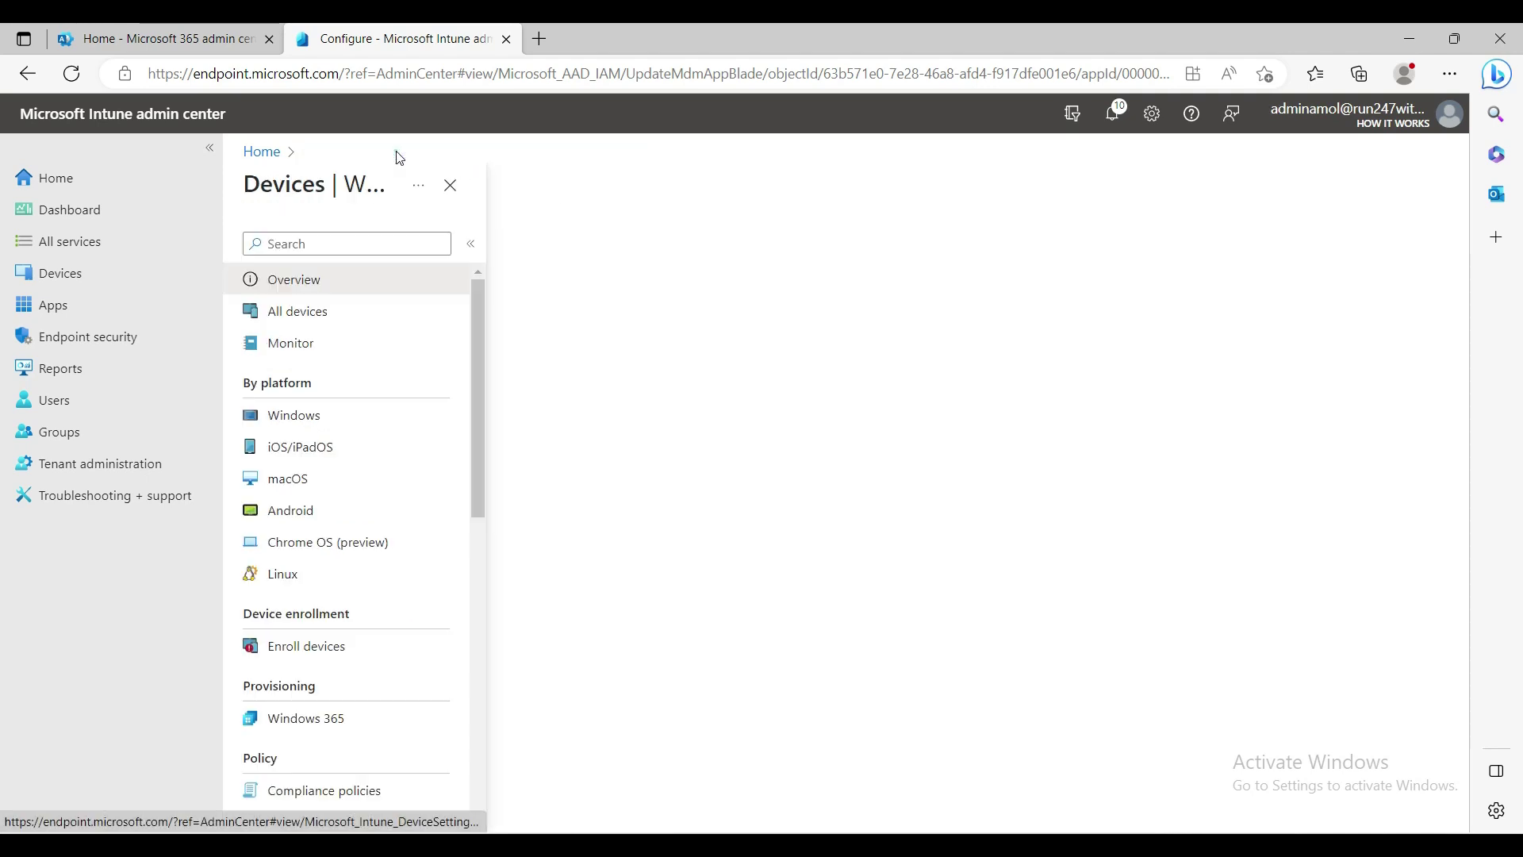
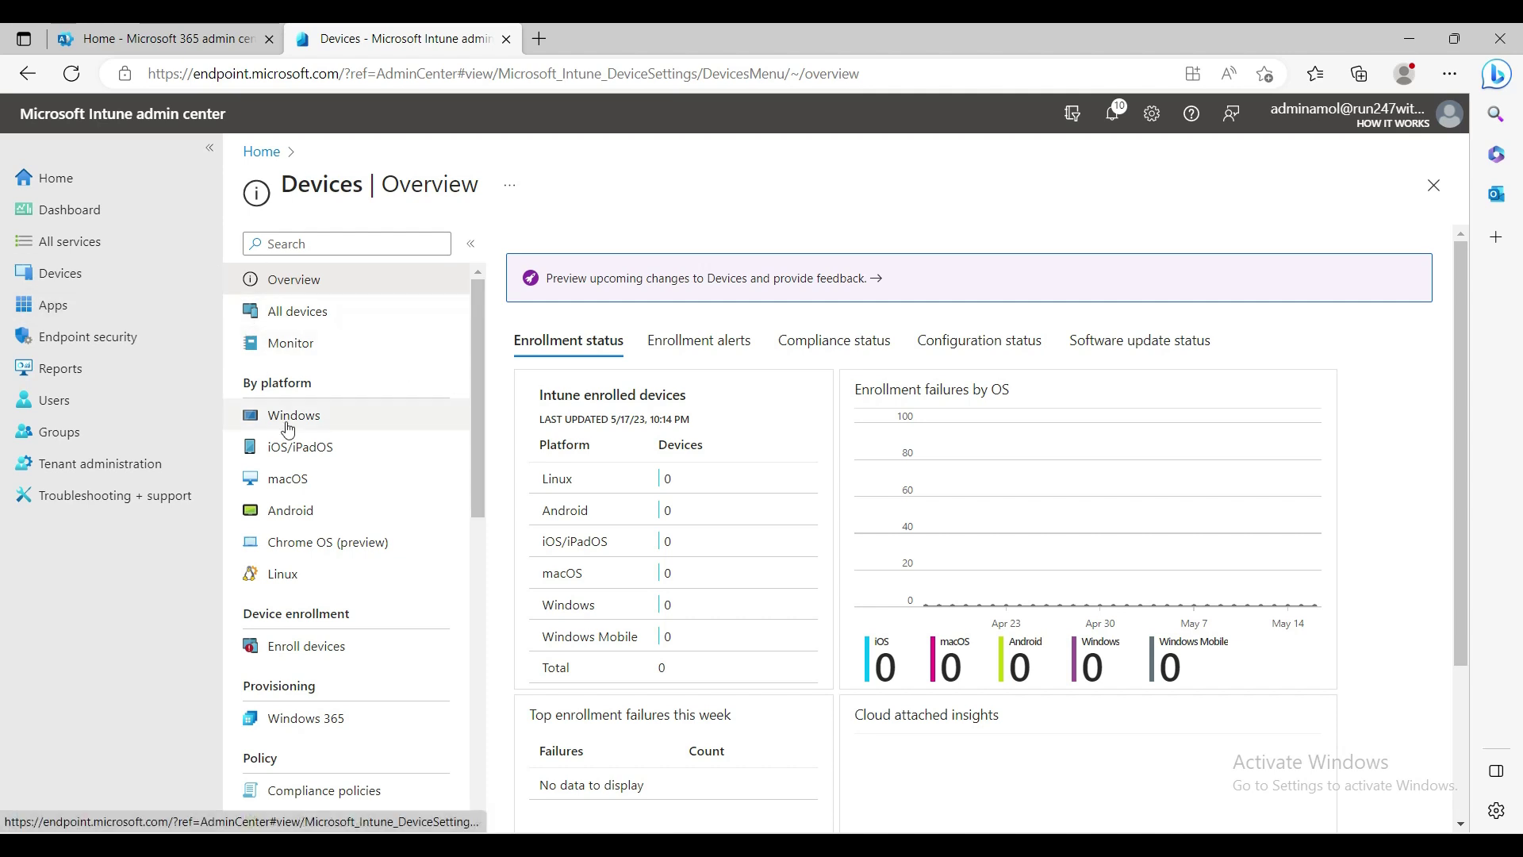
# Check the list of all apps in Intune and return to the Apps overview
pyautogui.click(67, 311)
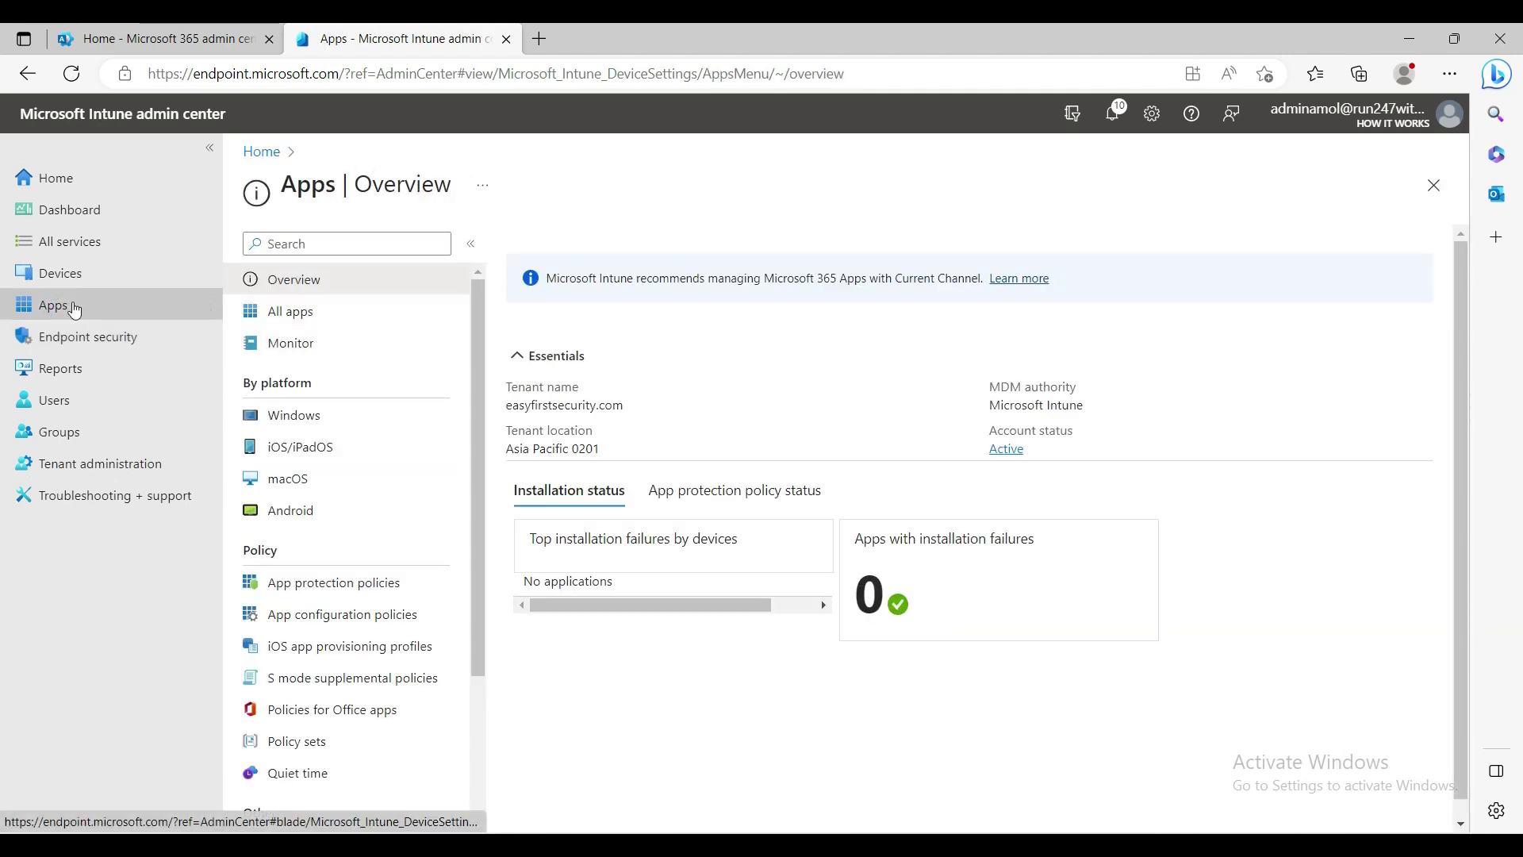
pyautogui.click(300, 314)
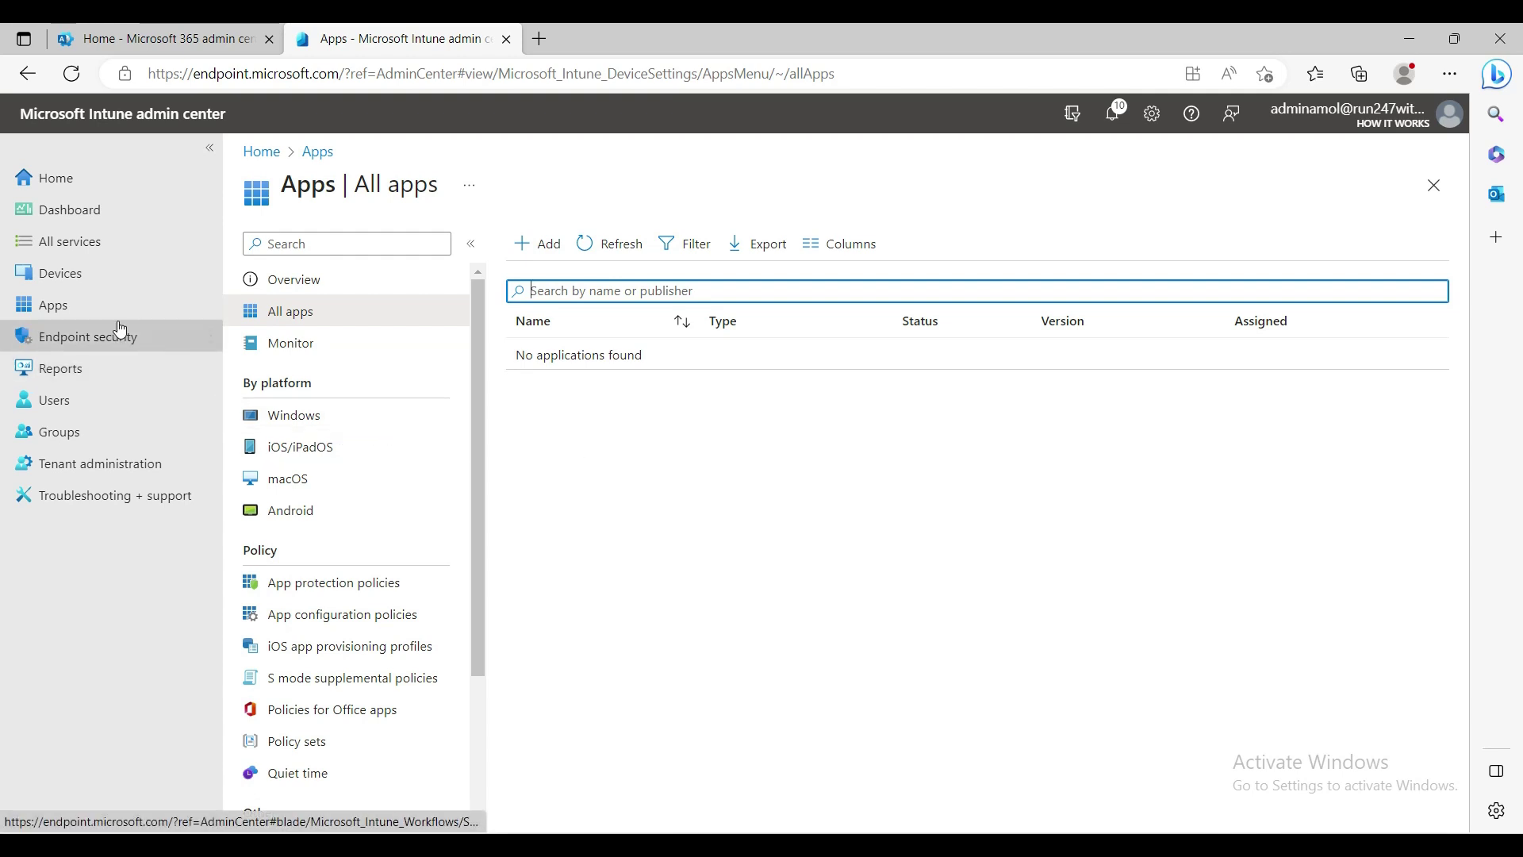
pyautogui.click(71, 277)
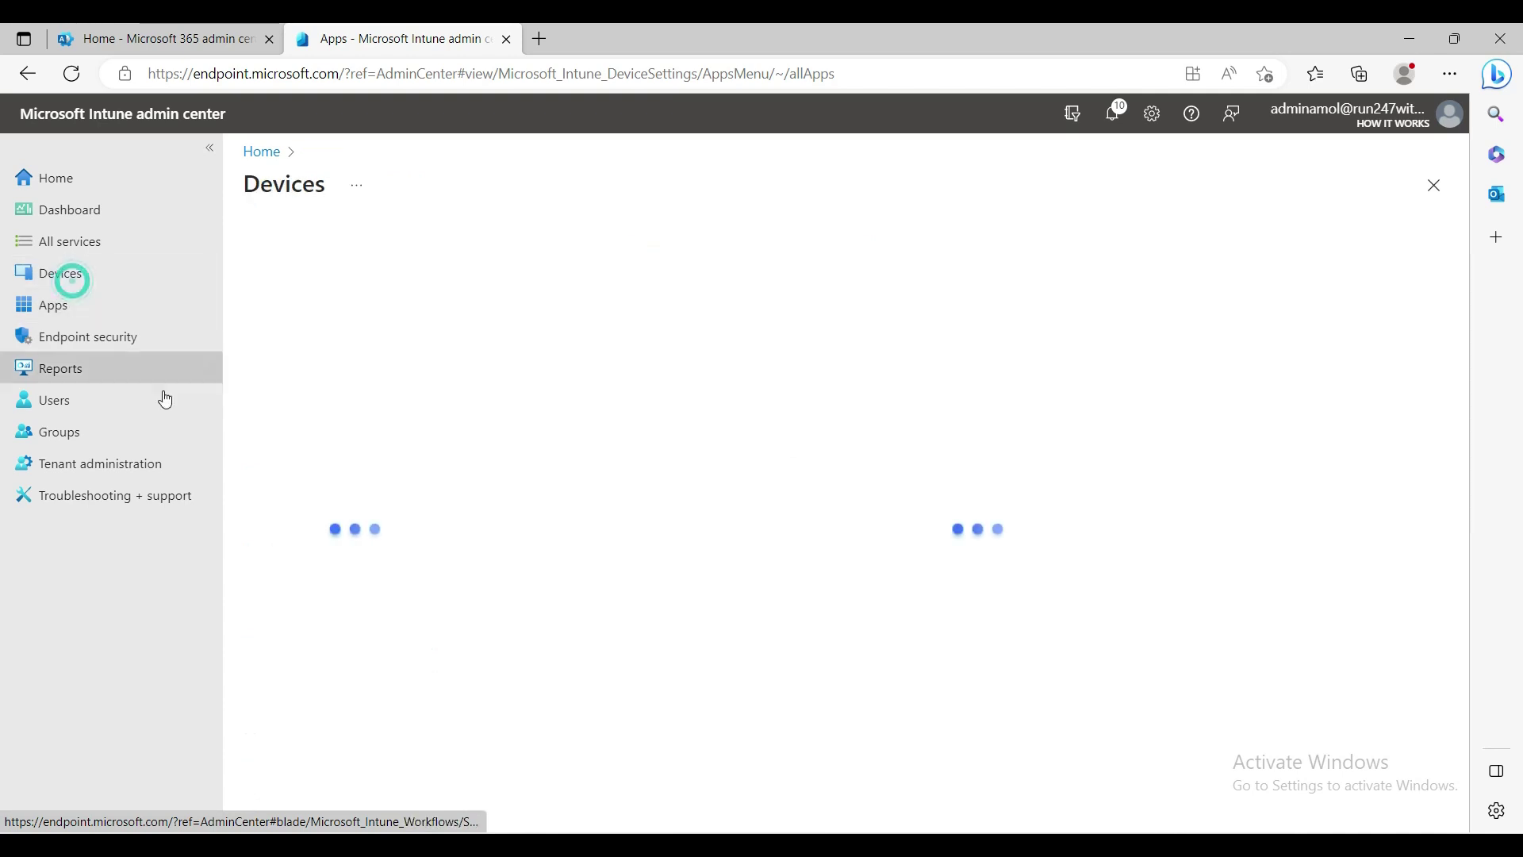
pyautogui.click(63, 308)
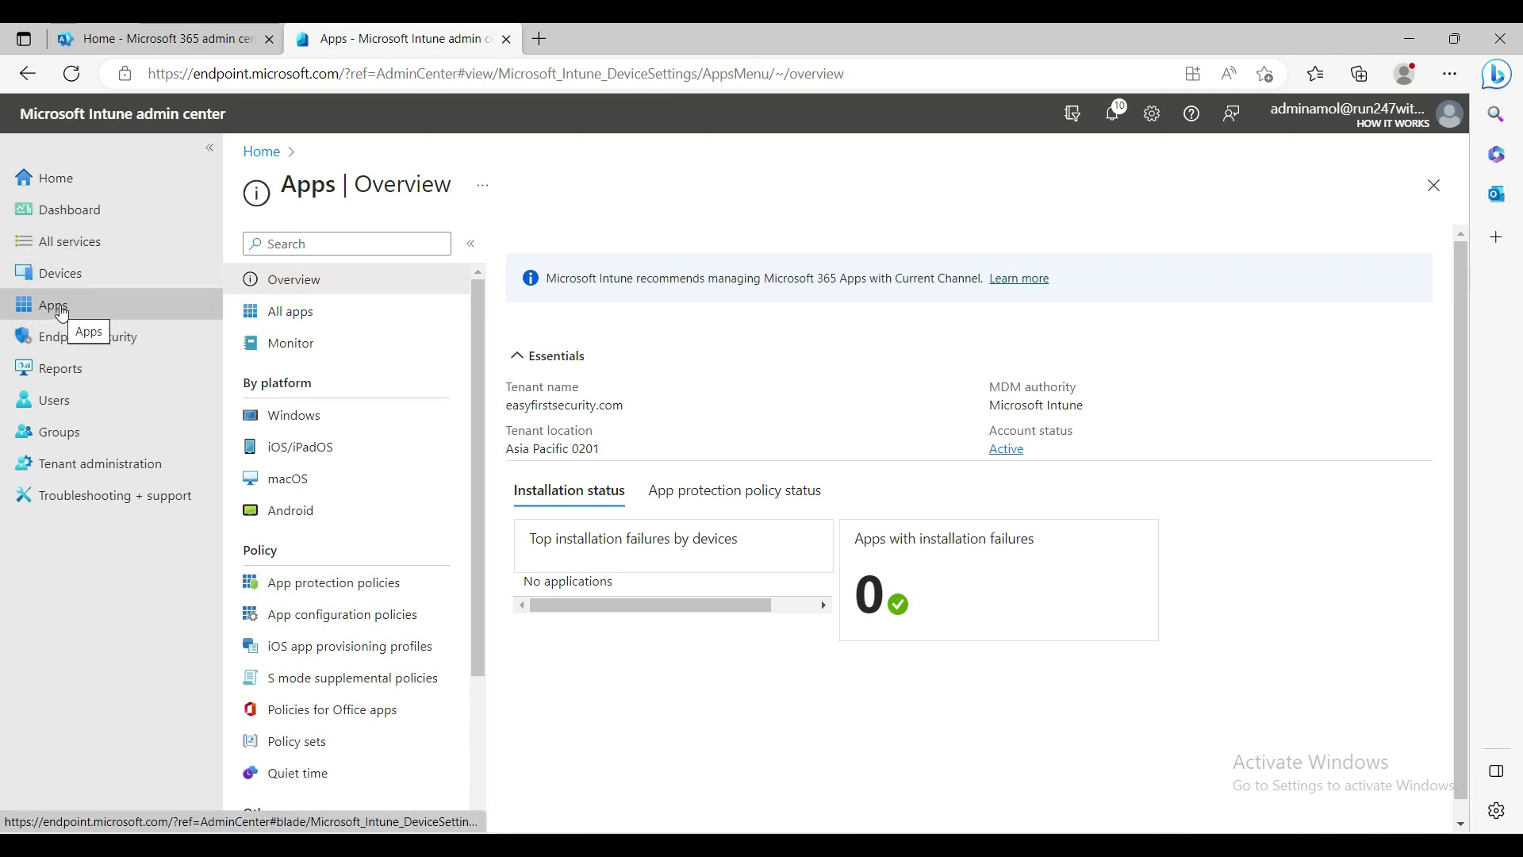
# Create a Windows app of type Microsoft 365 Apps for Windows 10 and later, keeping the default suite information
pyautogui.click(293, 415)
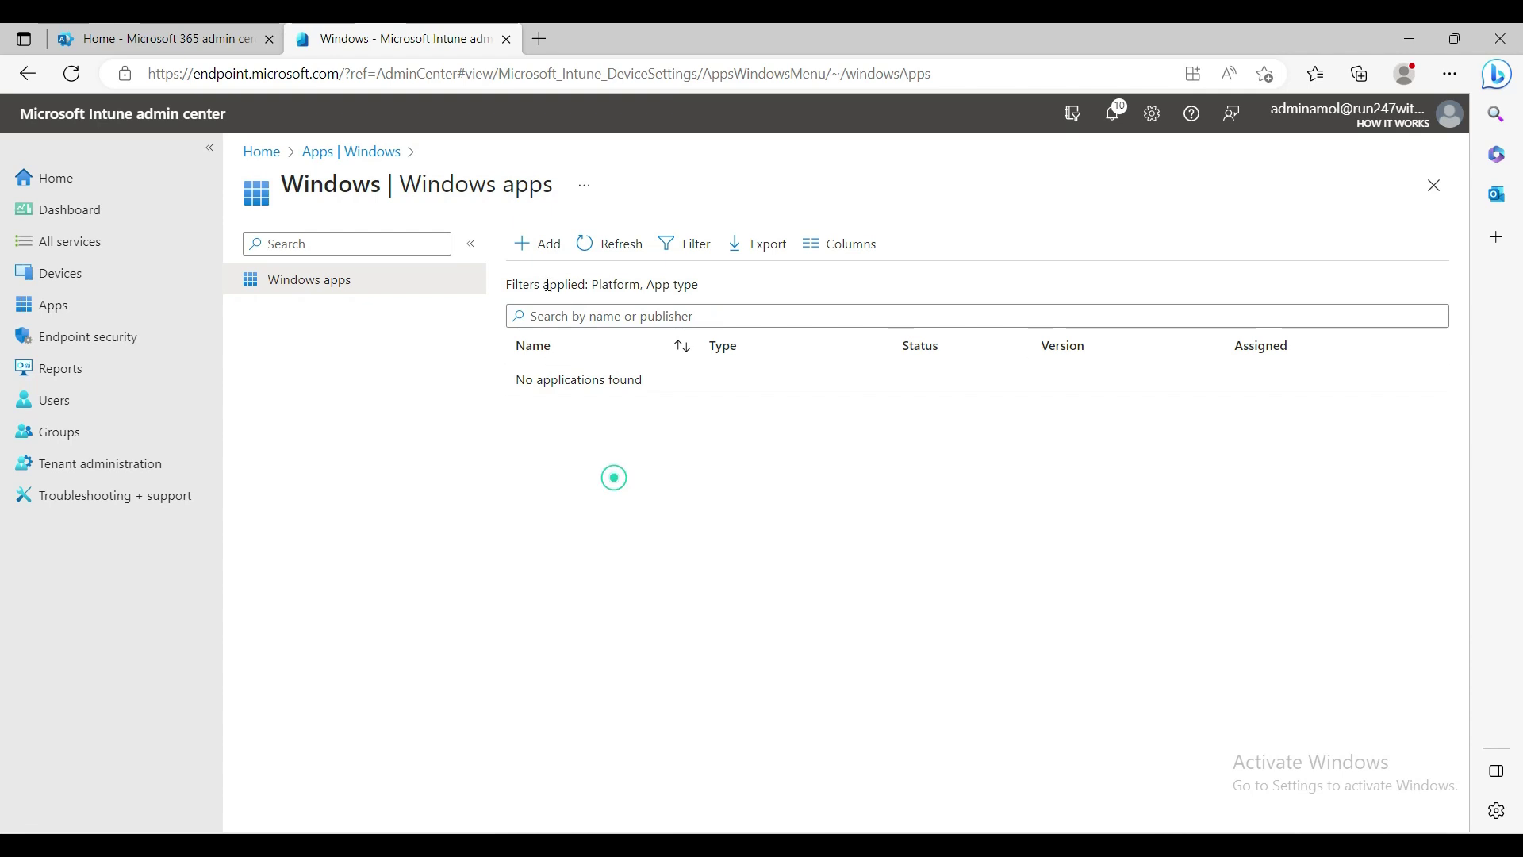
pyautogui.click(544, 248)
pyautogui.click(1019, 252)
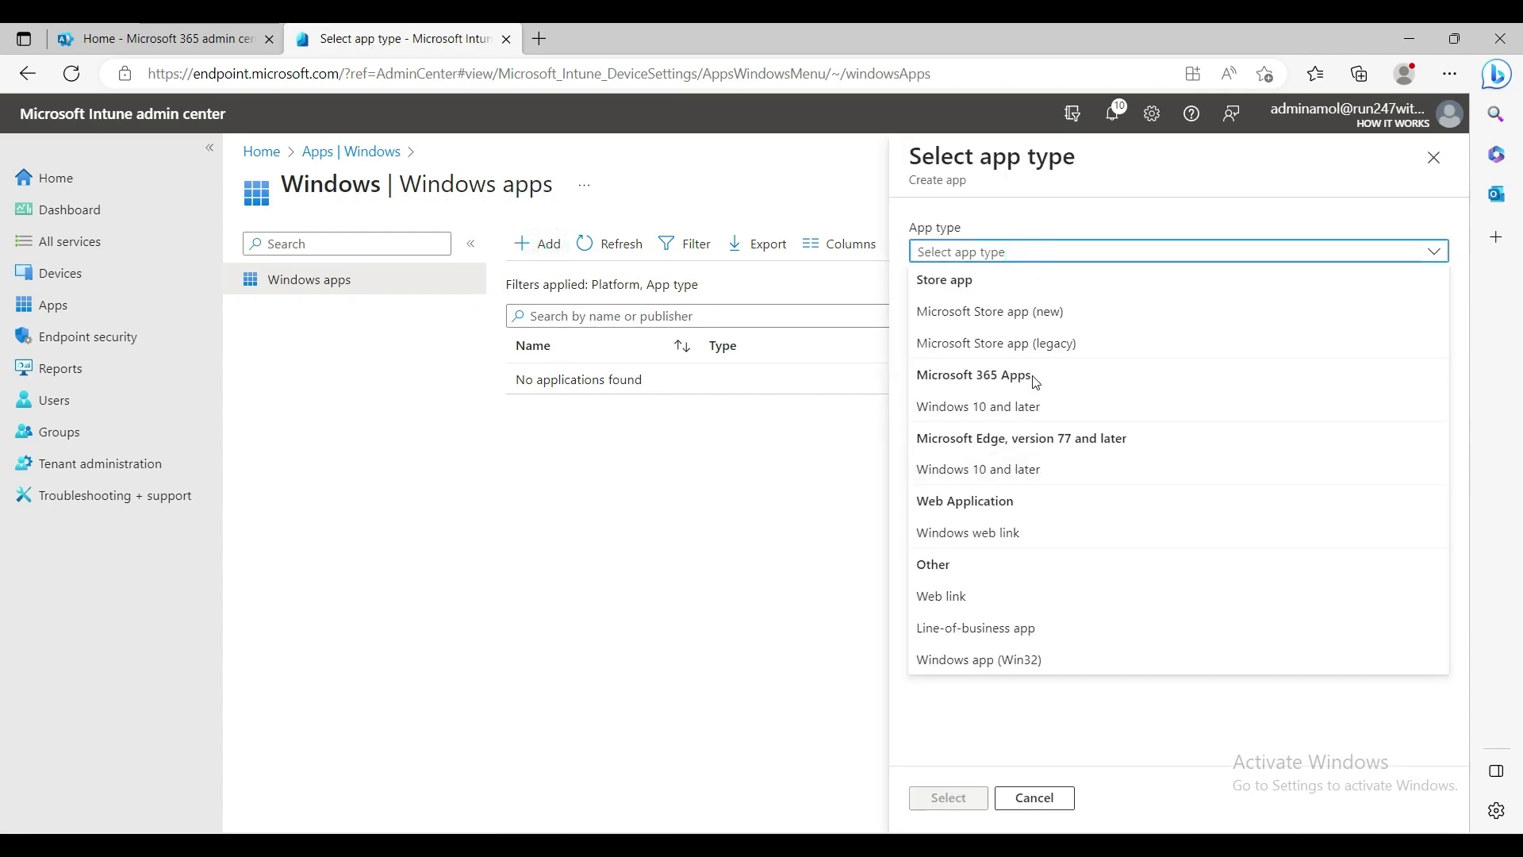
pyautogui.click(998, 408)
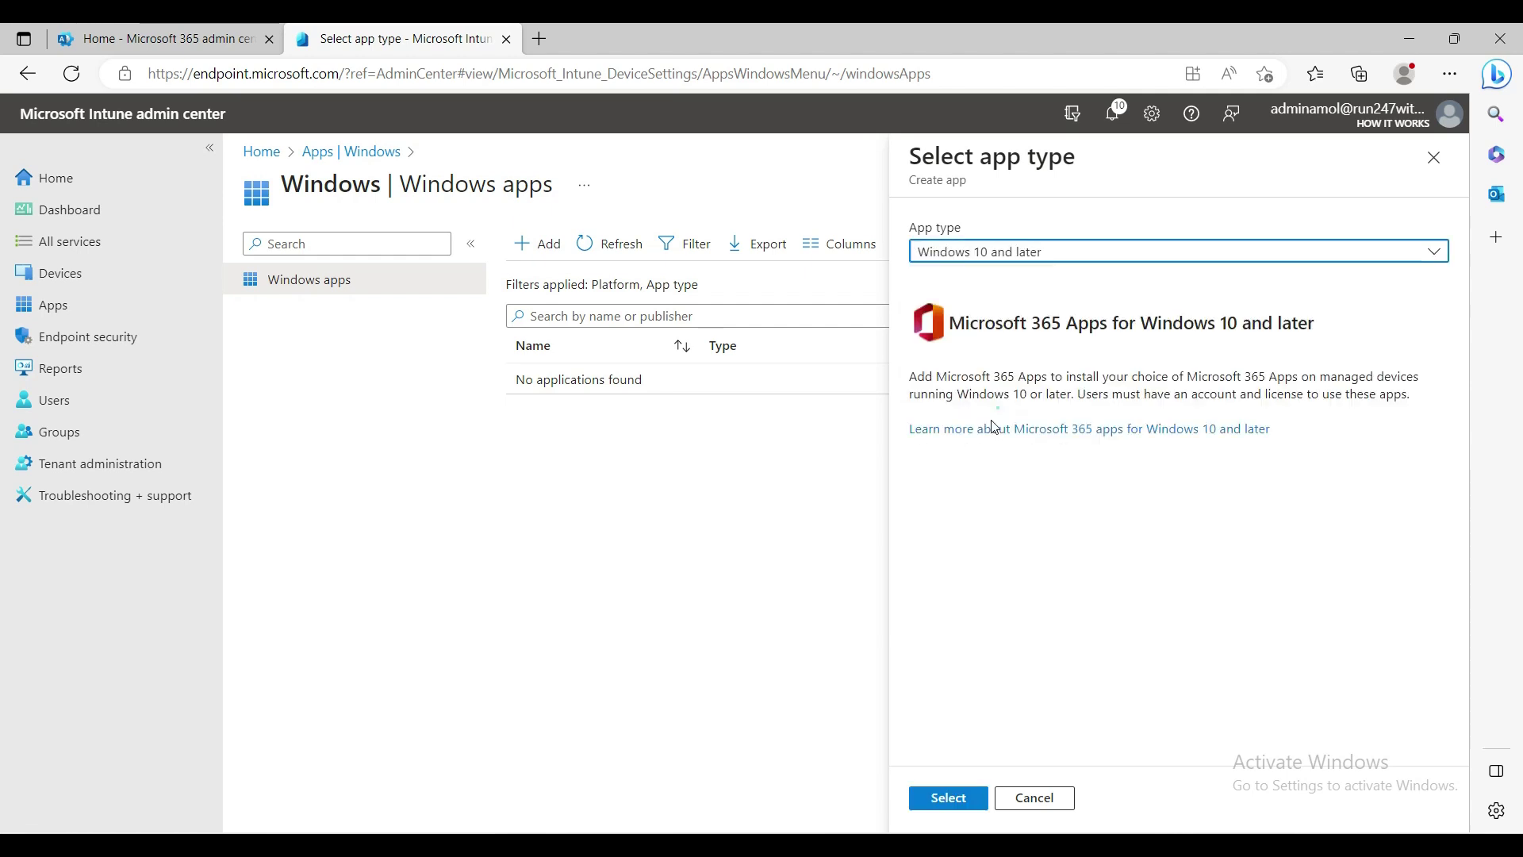
pyautogui.click(955, 798)
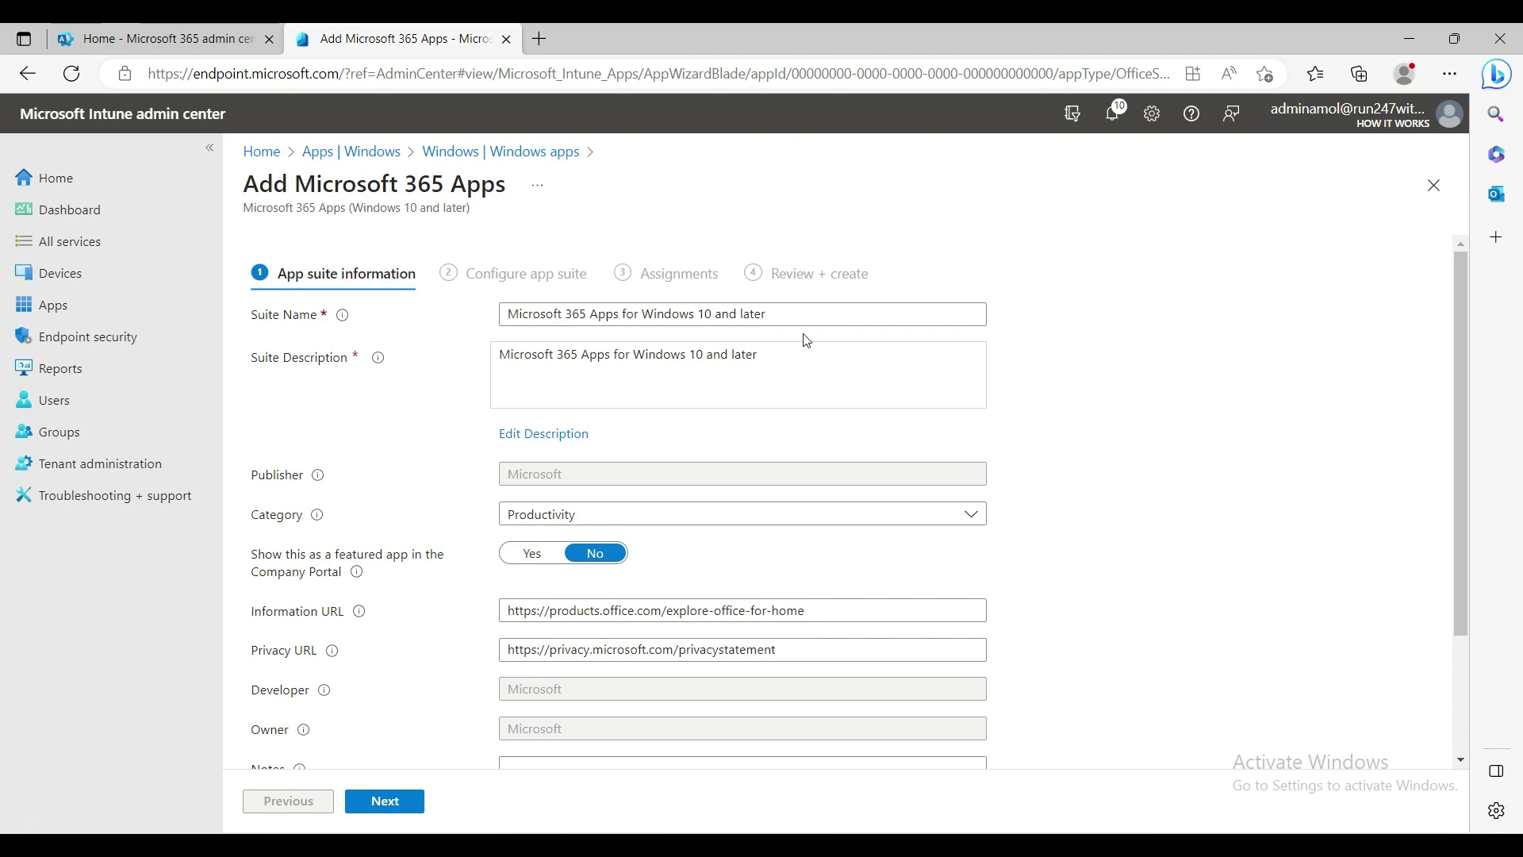
pyautogui.scroll(-2, 738, 558)
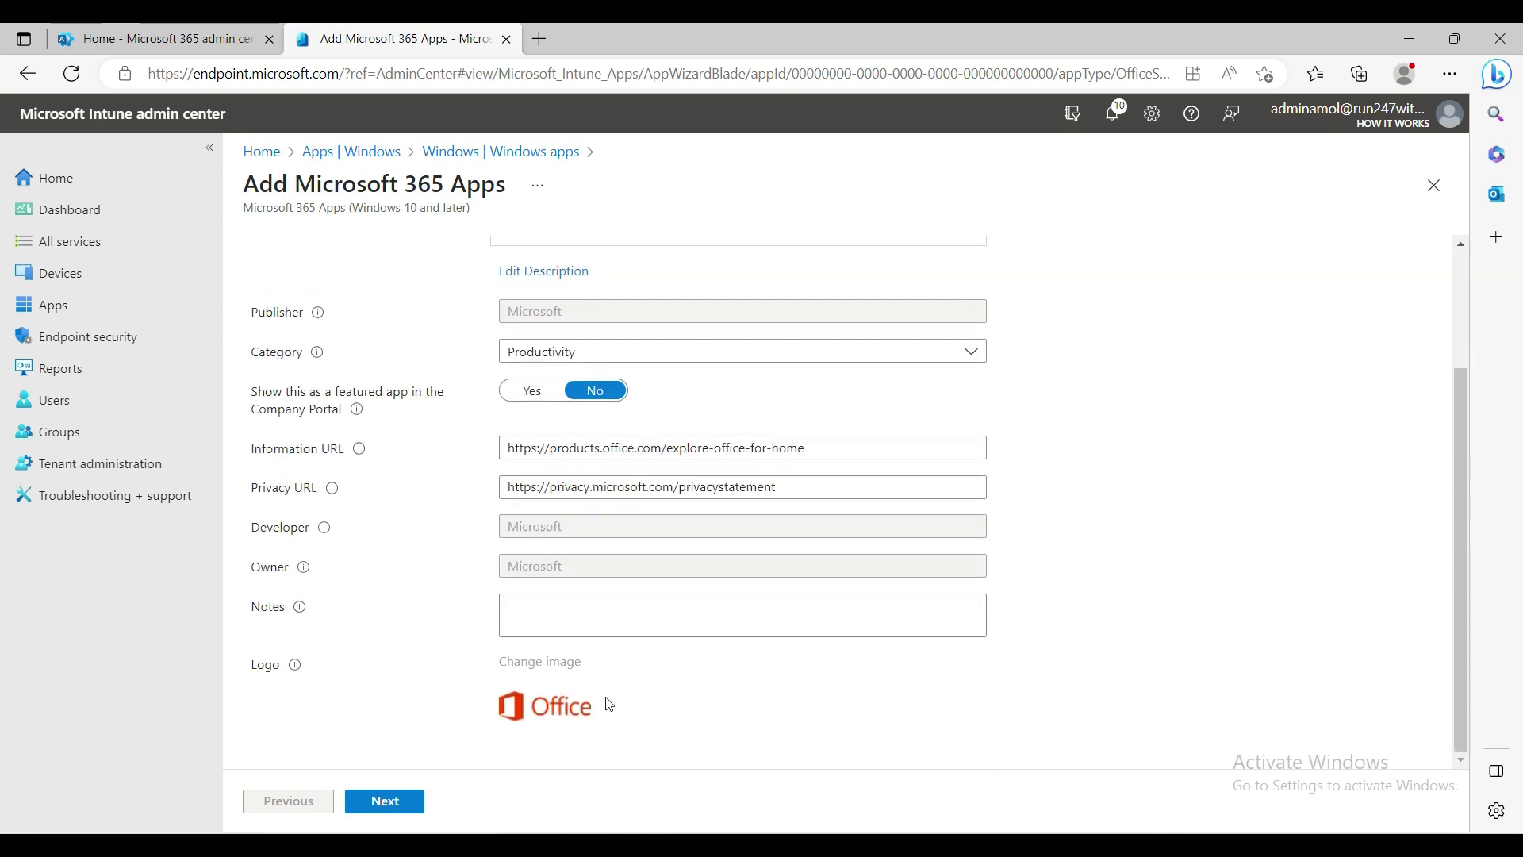
pyautogui.click(384, 801)
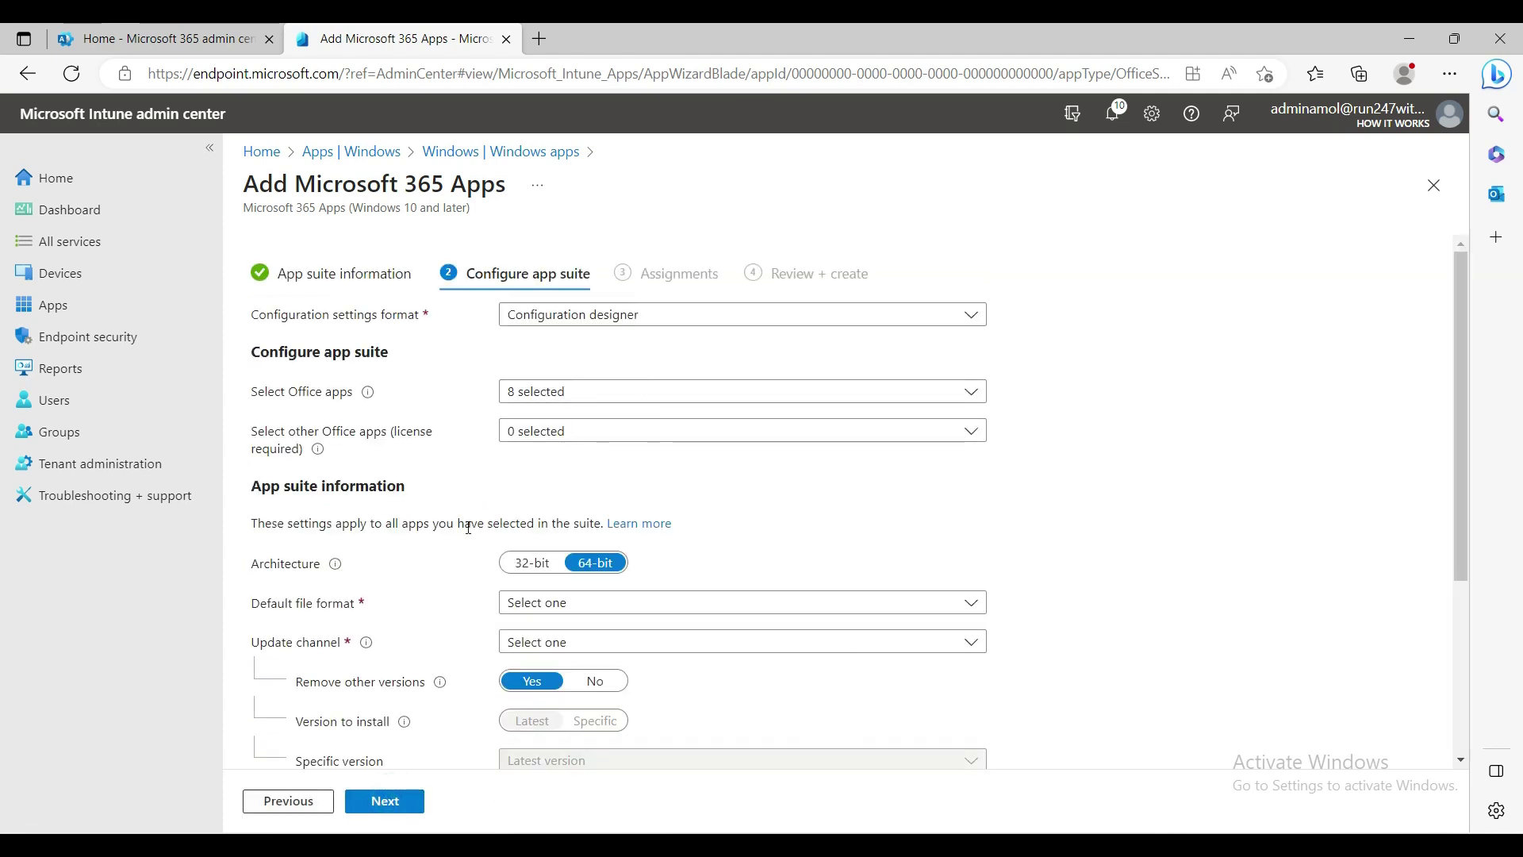
# Configure the app suite with Office Open Document Format and the Semi-Annual Enterprise Channel, and proceed to the assignments
pyautogui.moveTo(439, 681)
pyautogui.scroll(-2, 439, 680)
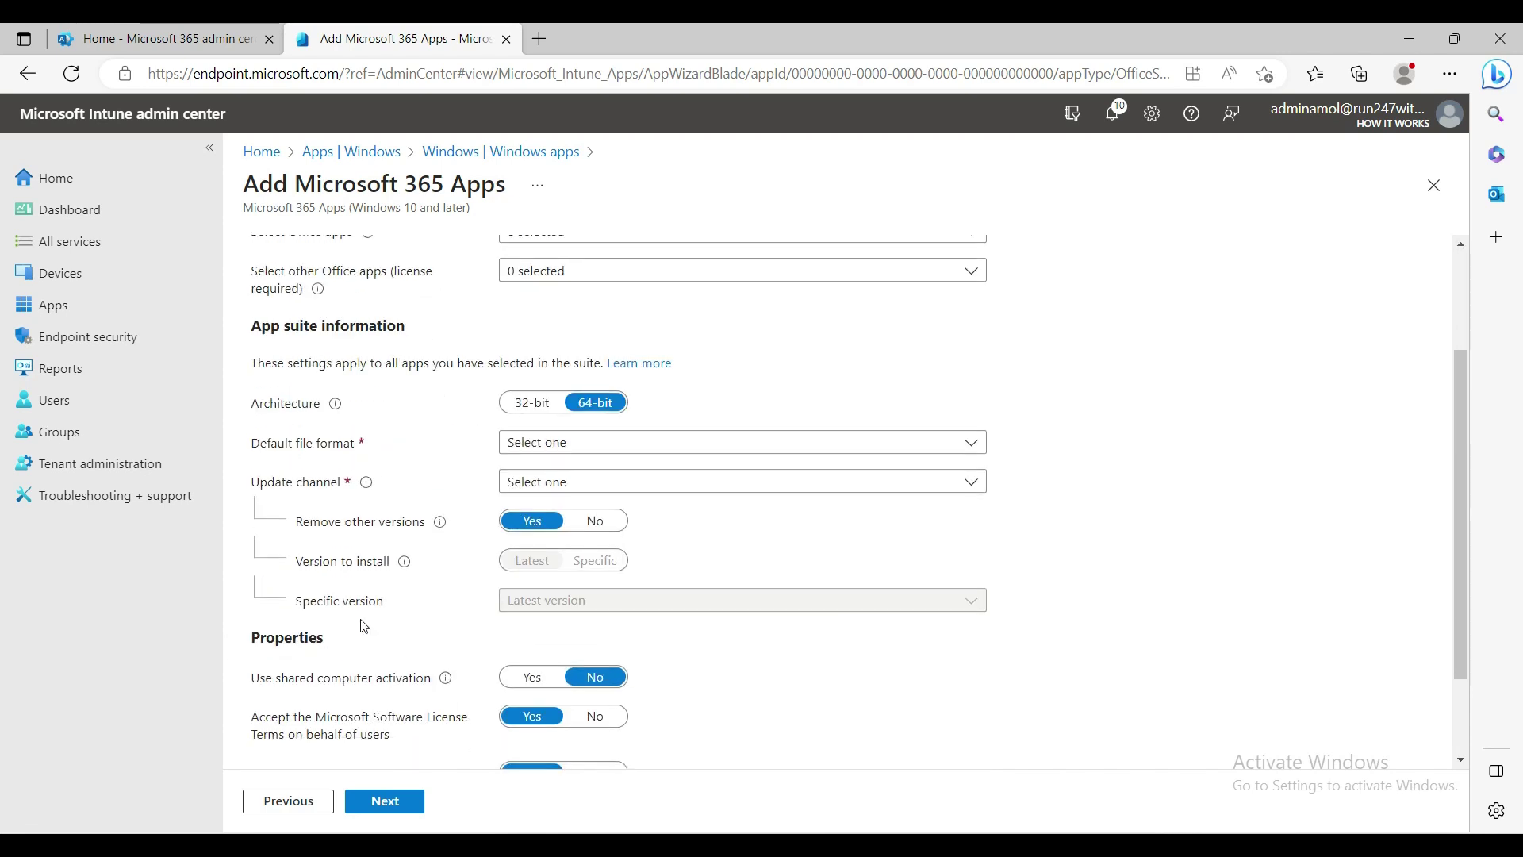
pyautogui.click(609, 453)
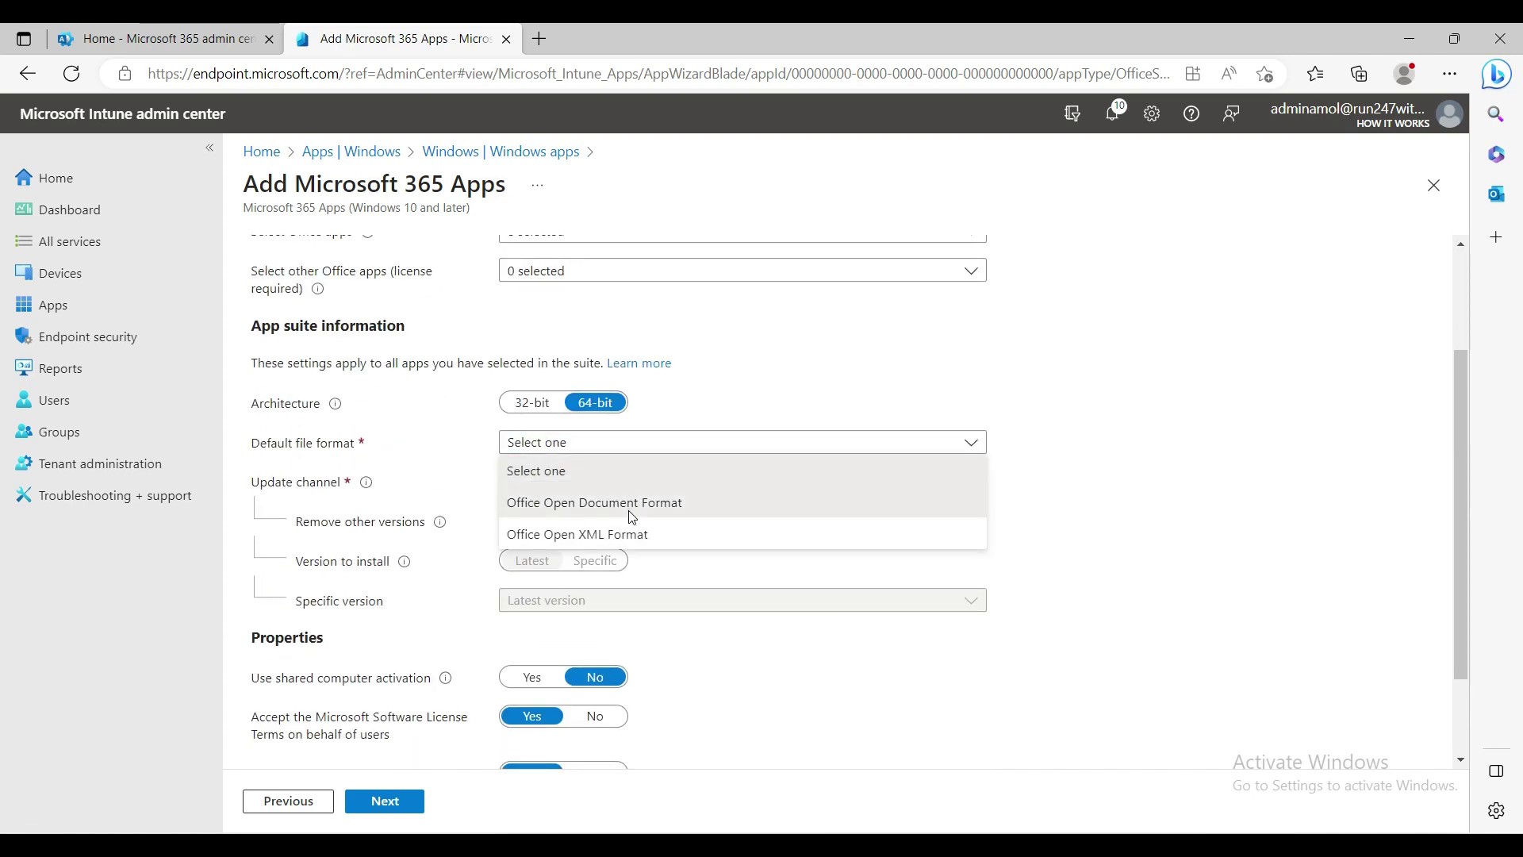
pyautogui.click(627, 501)
pyautogui.click(580, 490)
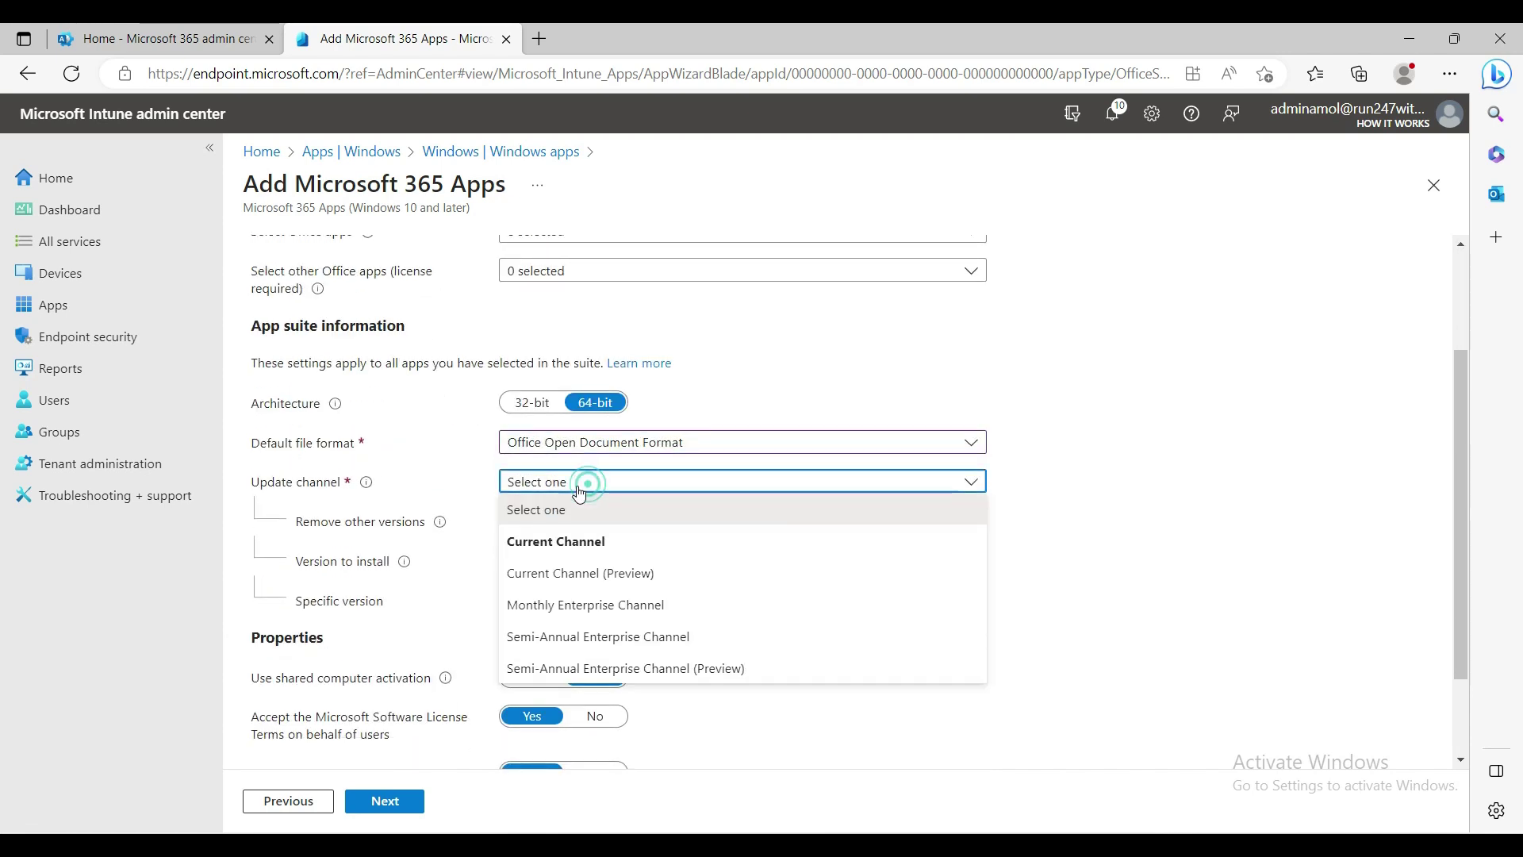
pyautogui.click(686, 642)
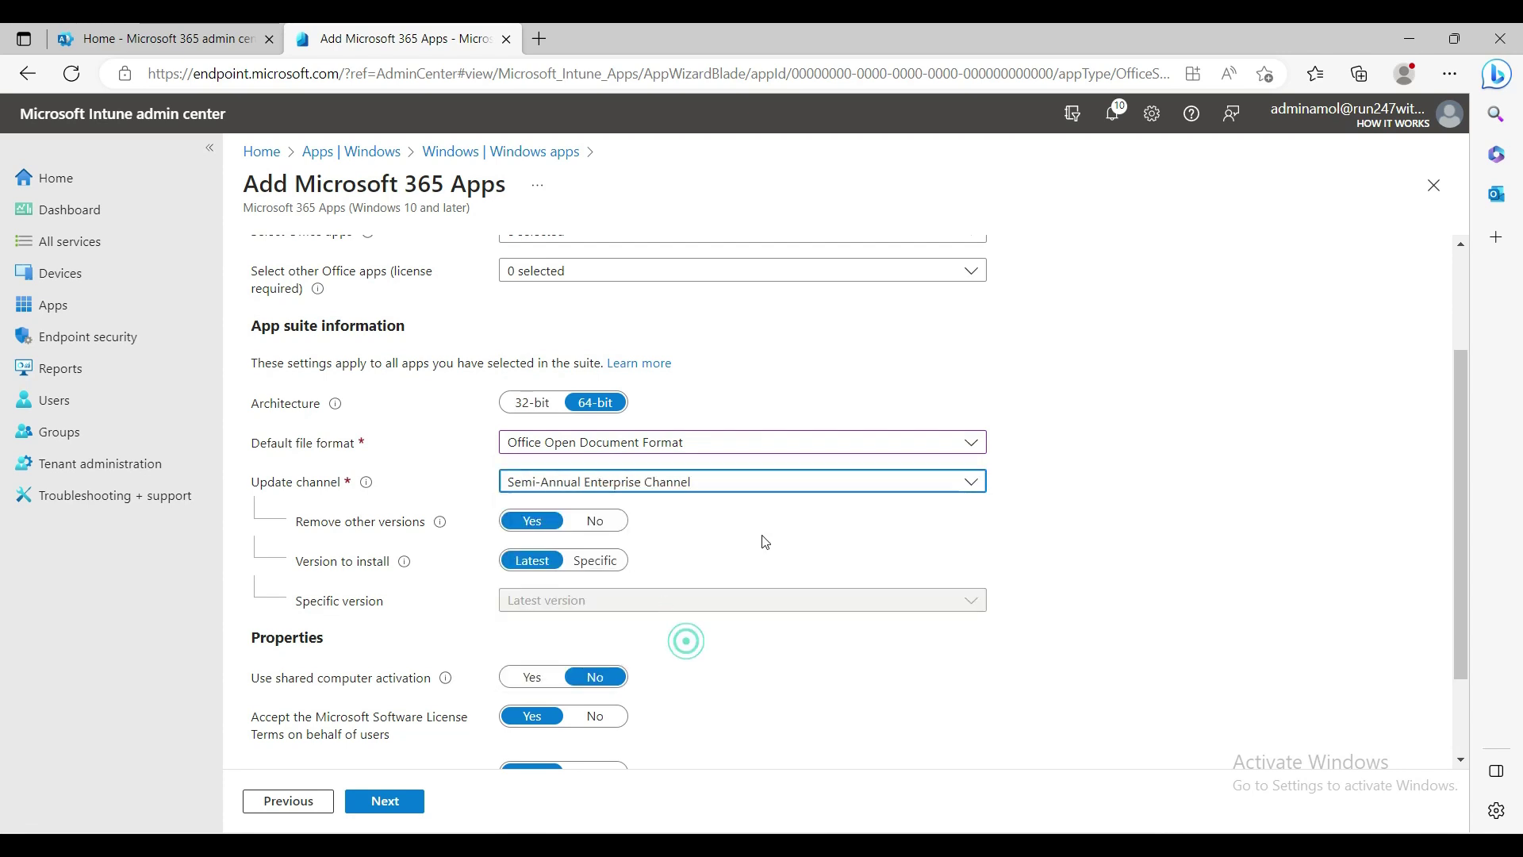
pyautogui.scroll(-2, 1142, 536)
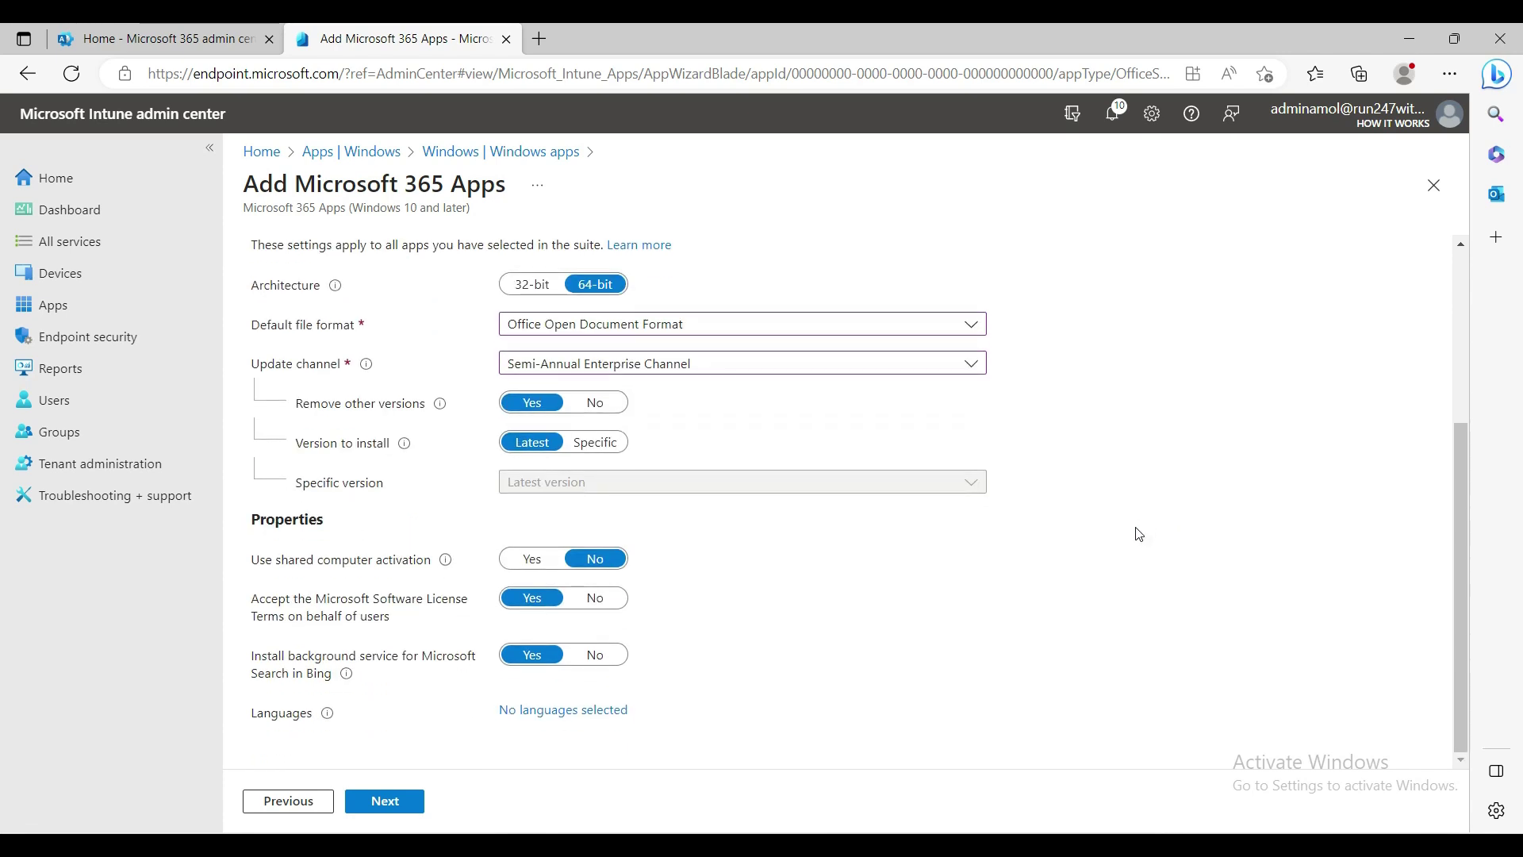
pyautogui.click(384, 802)
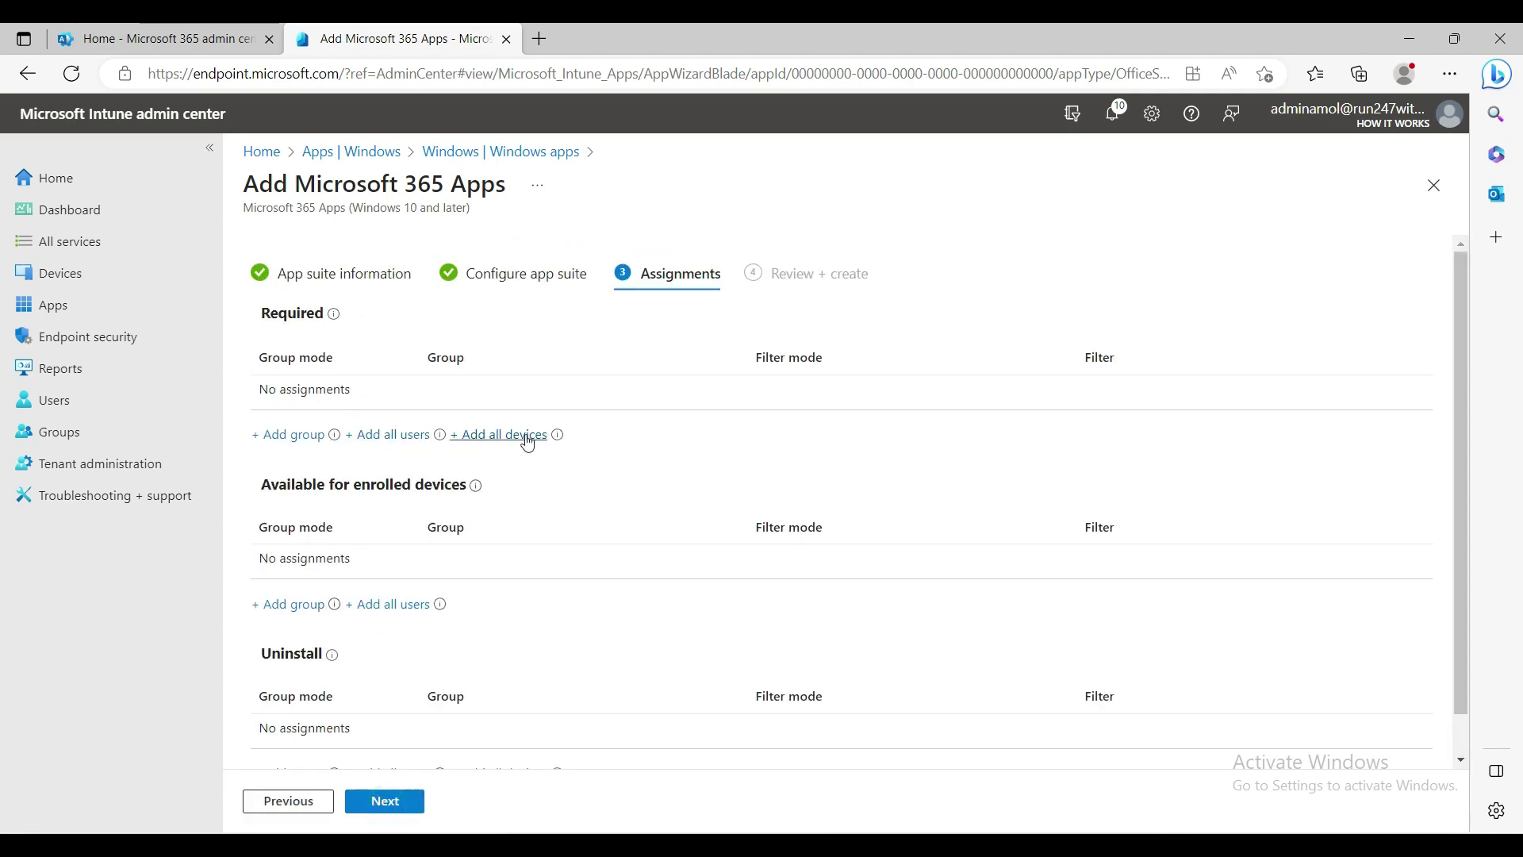
# Assign the Microsoft 365 Apps suite as required for all devices, review the summary and create the app
pyautogui.click(498, 433)
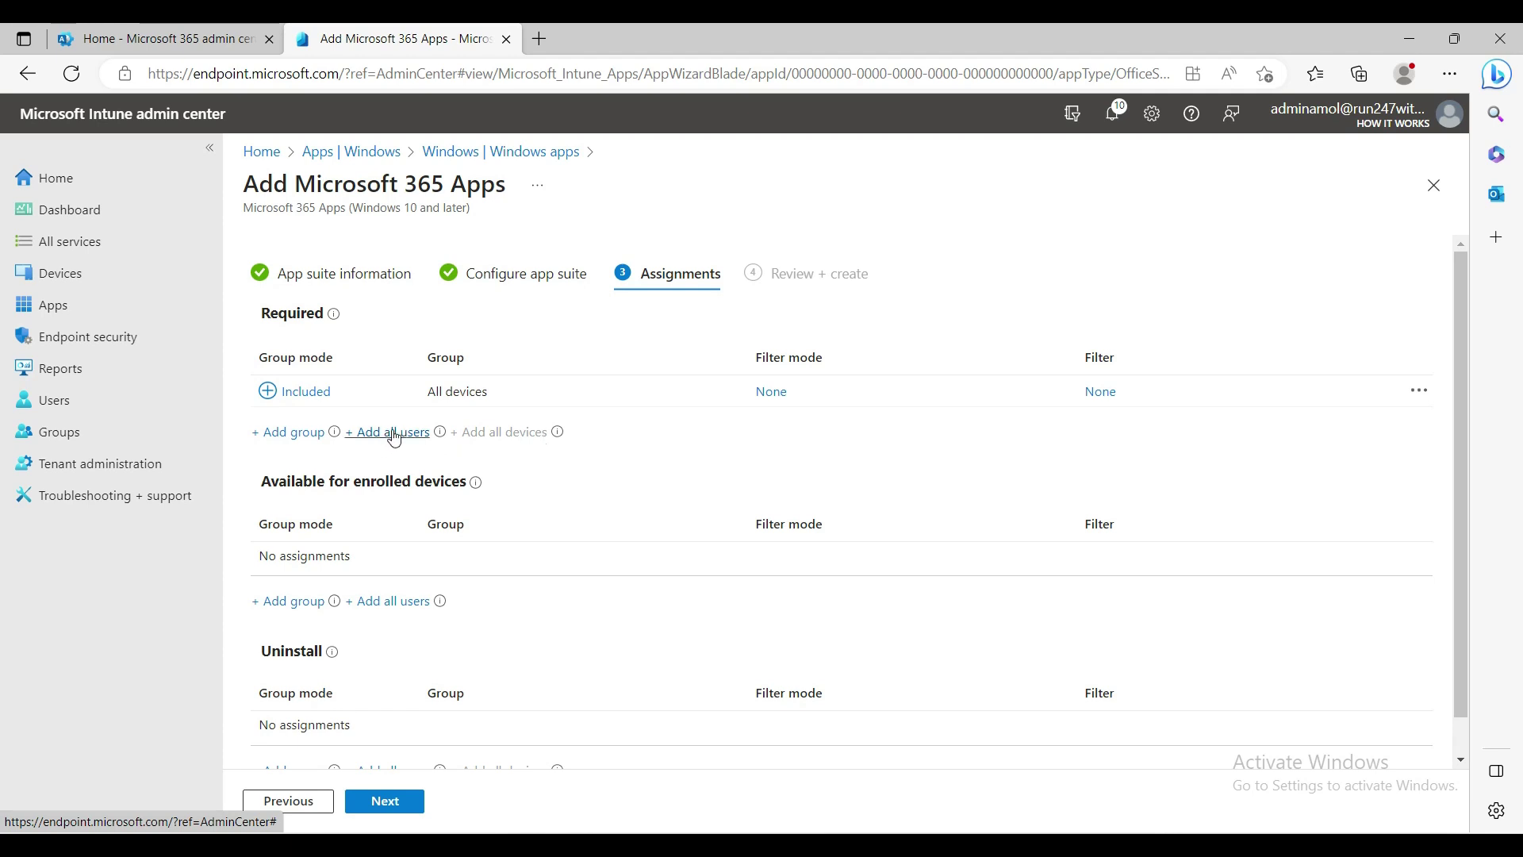
pyautogui.moveTo(442, 433)
pyautogui.click(393, 803)
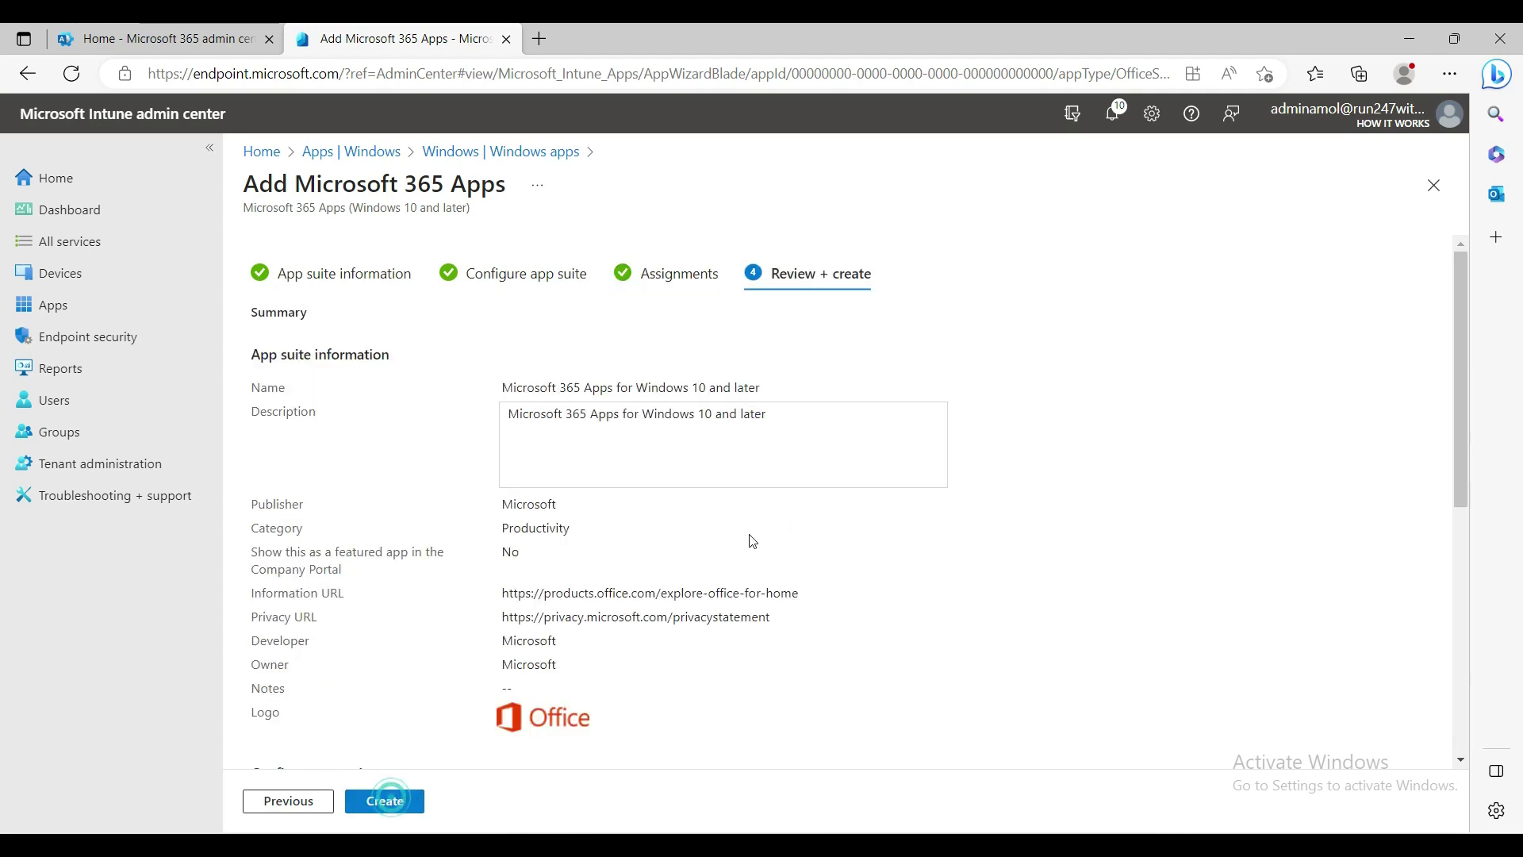
pyautogui.scroll(-3, 751, 537)
pyautogui.click(385, 801)
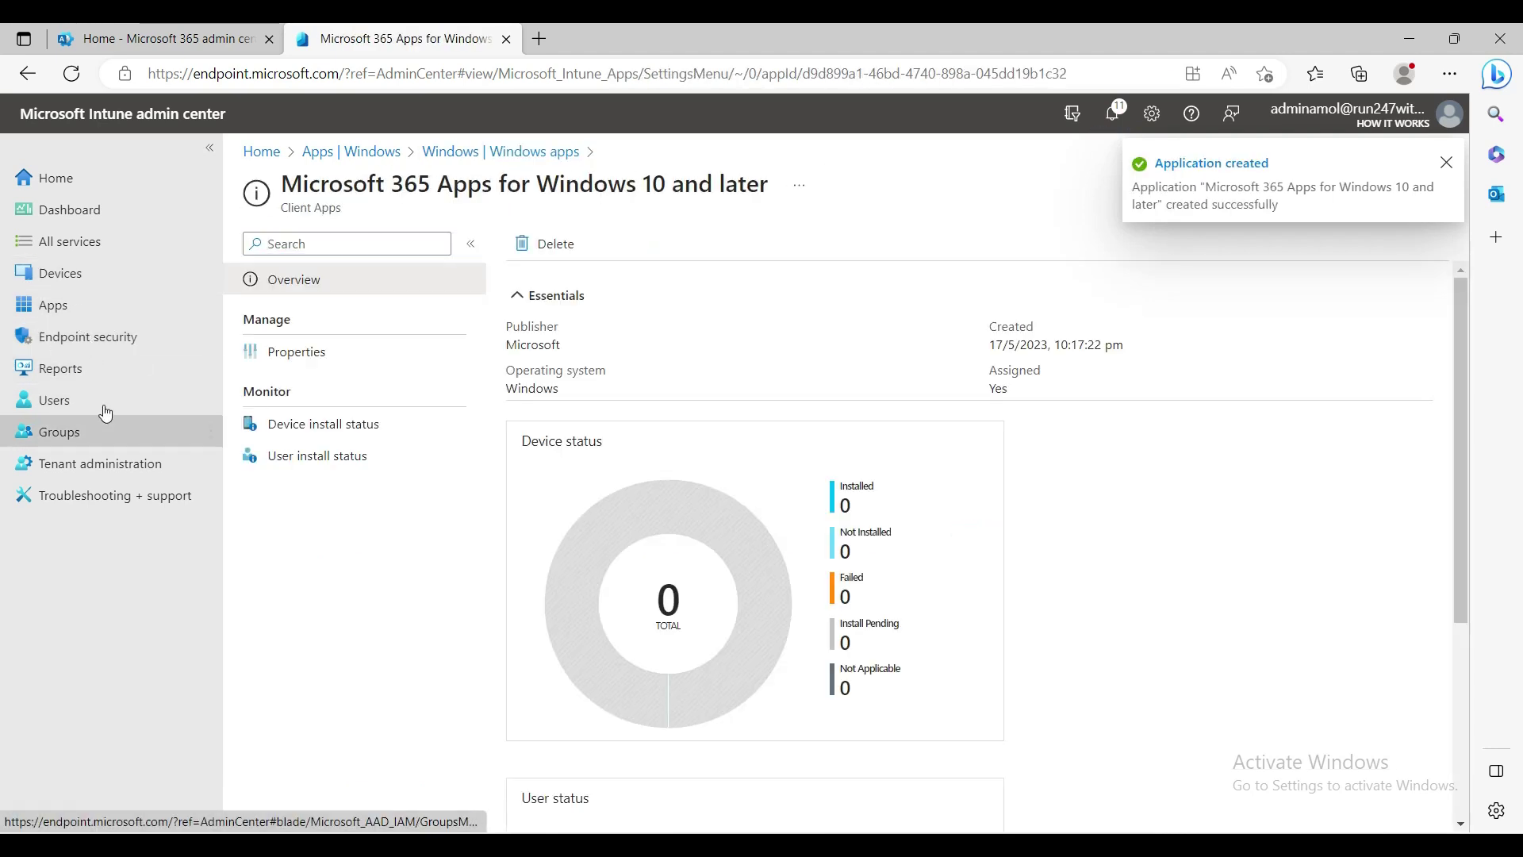
# Open the profiles of the Security Baseline for Windows 10 and later under the endpoint security baselines
pyautogui.click(79, 338)
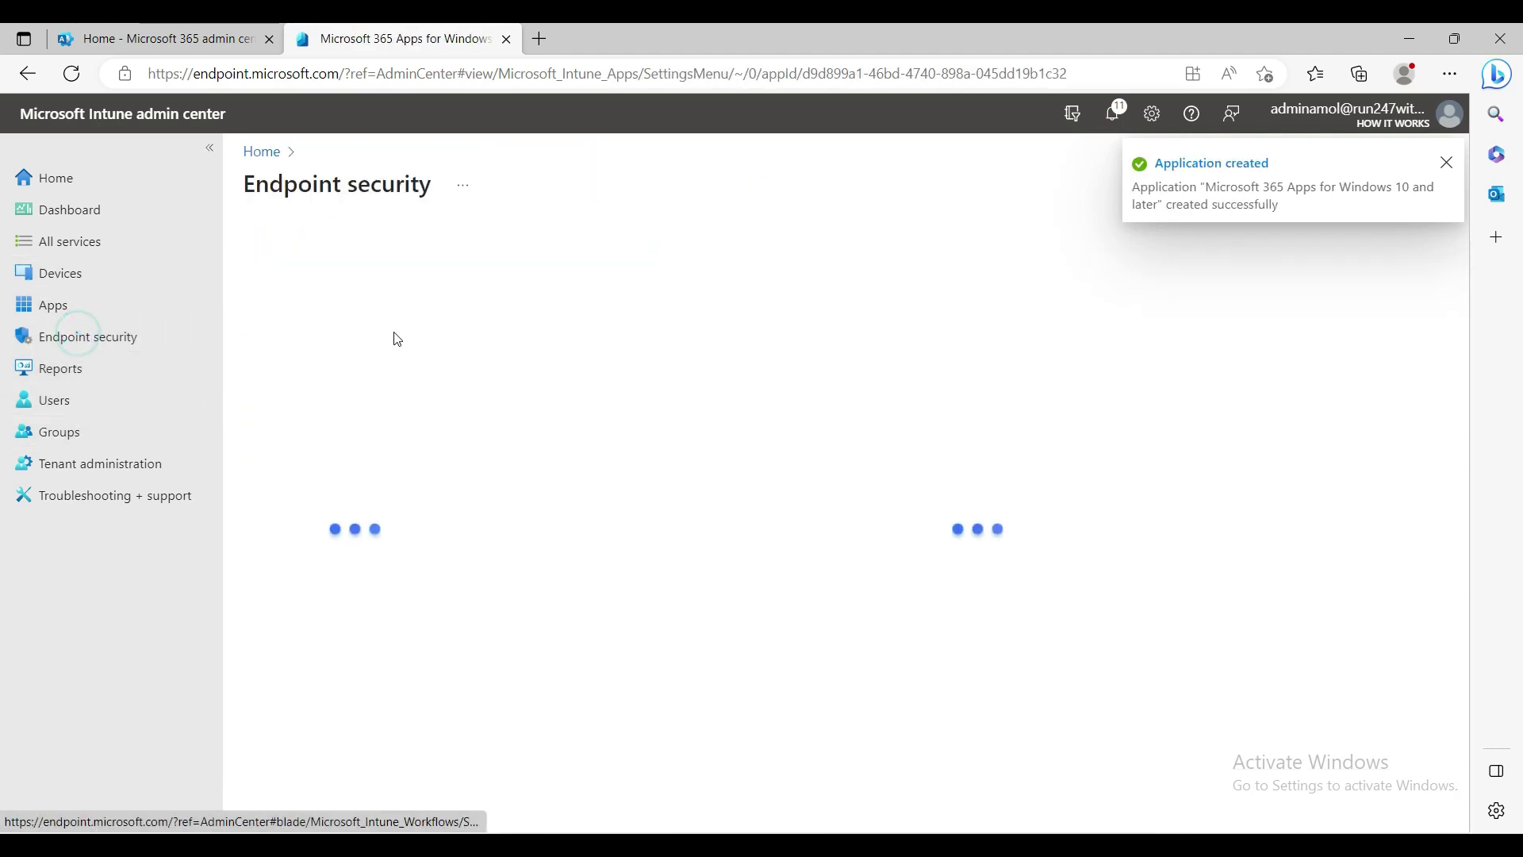
pyautogui.click(304, 376)
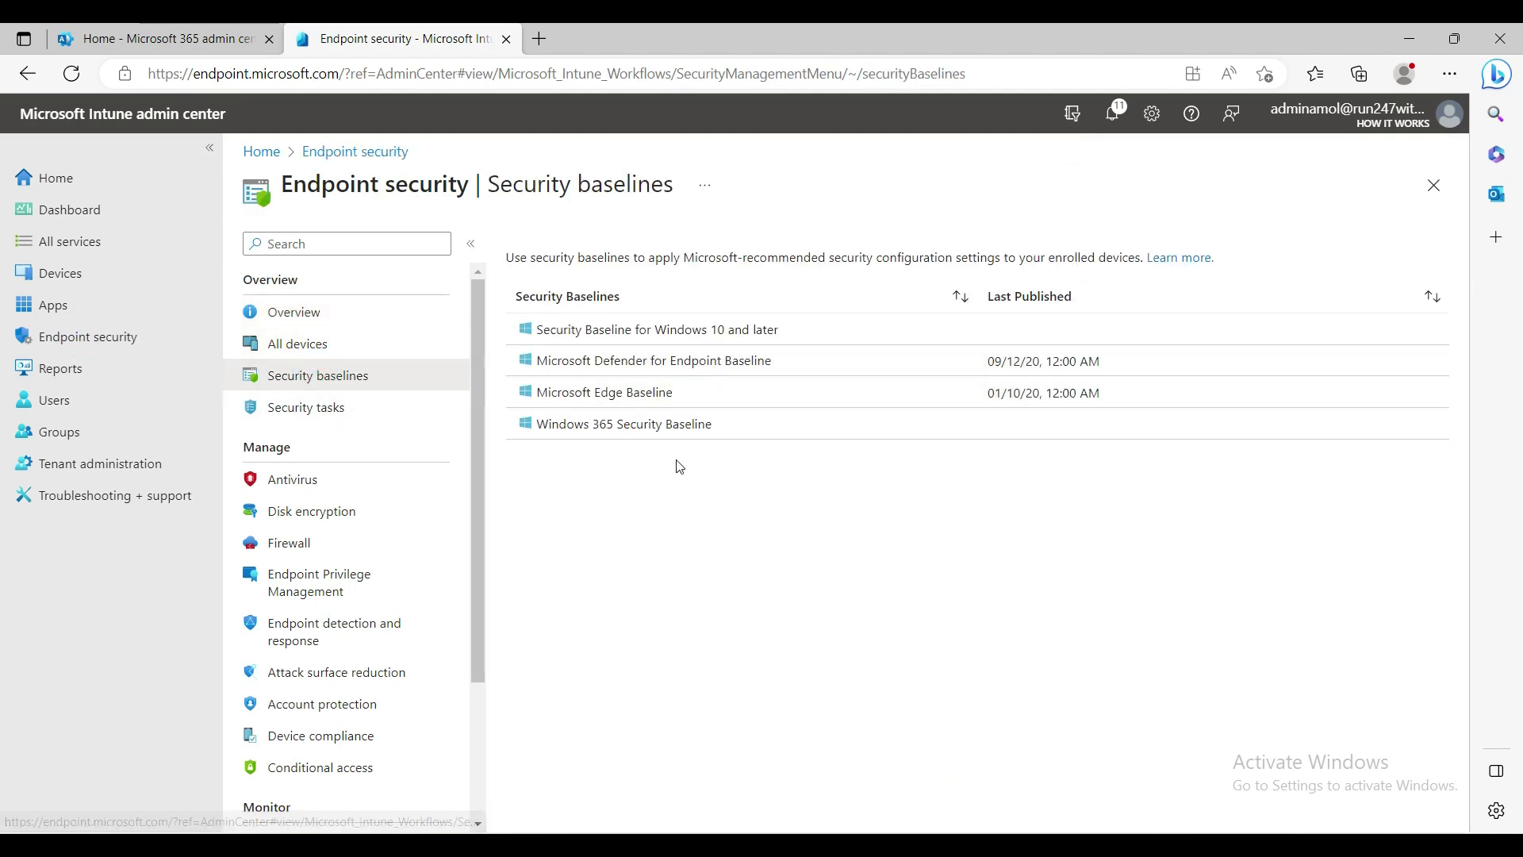
pyautogui.click(655, 330)
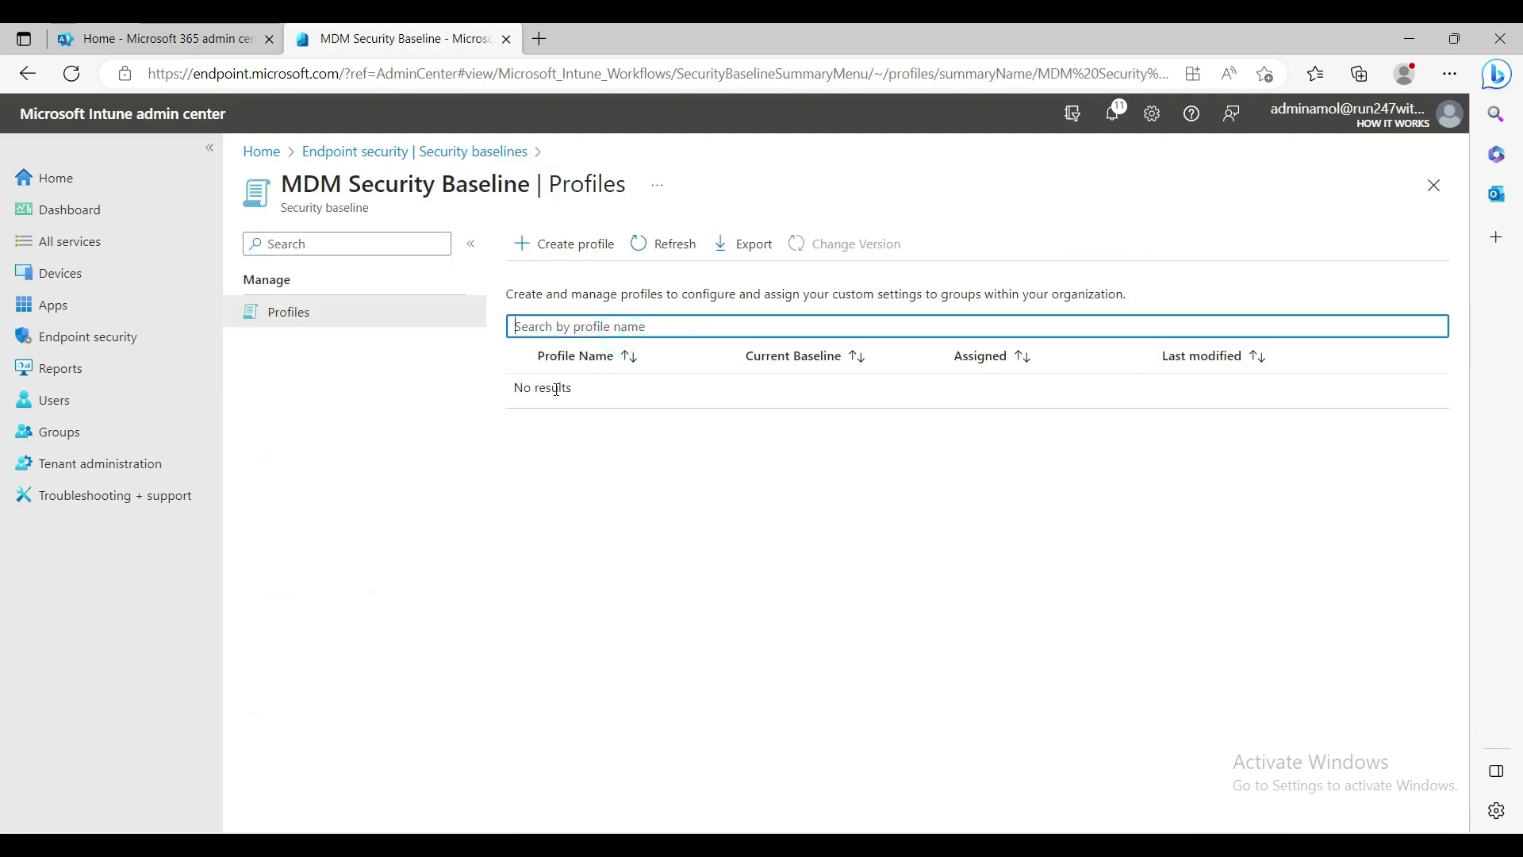
# Start a new baseline profile named "Windows 10 baseline policy" and proceed to its configuration settings
pyautogui.click(565, 245)
pyautogui.click(554, 304)
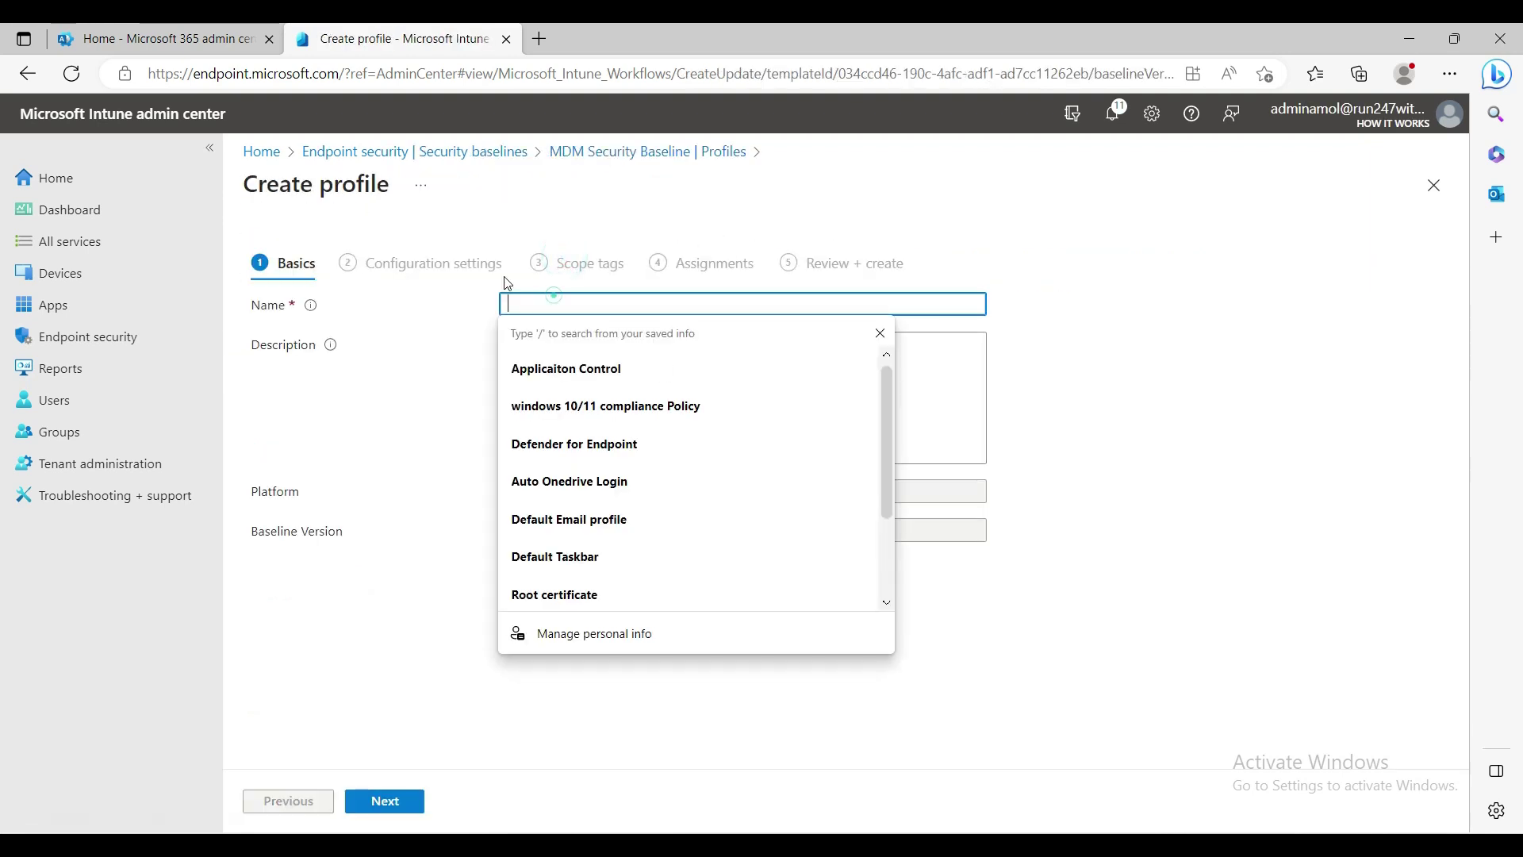
pyautogui.click(521, 224)
pyautogui.click(550, 302)
pyautogui.write('Win')
pyautogui.write('dows')
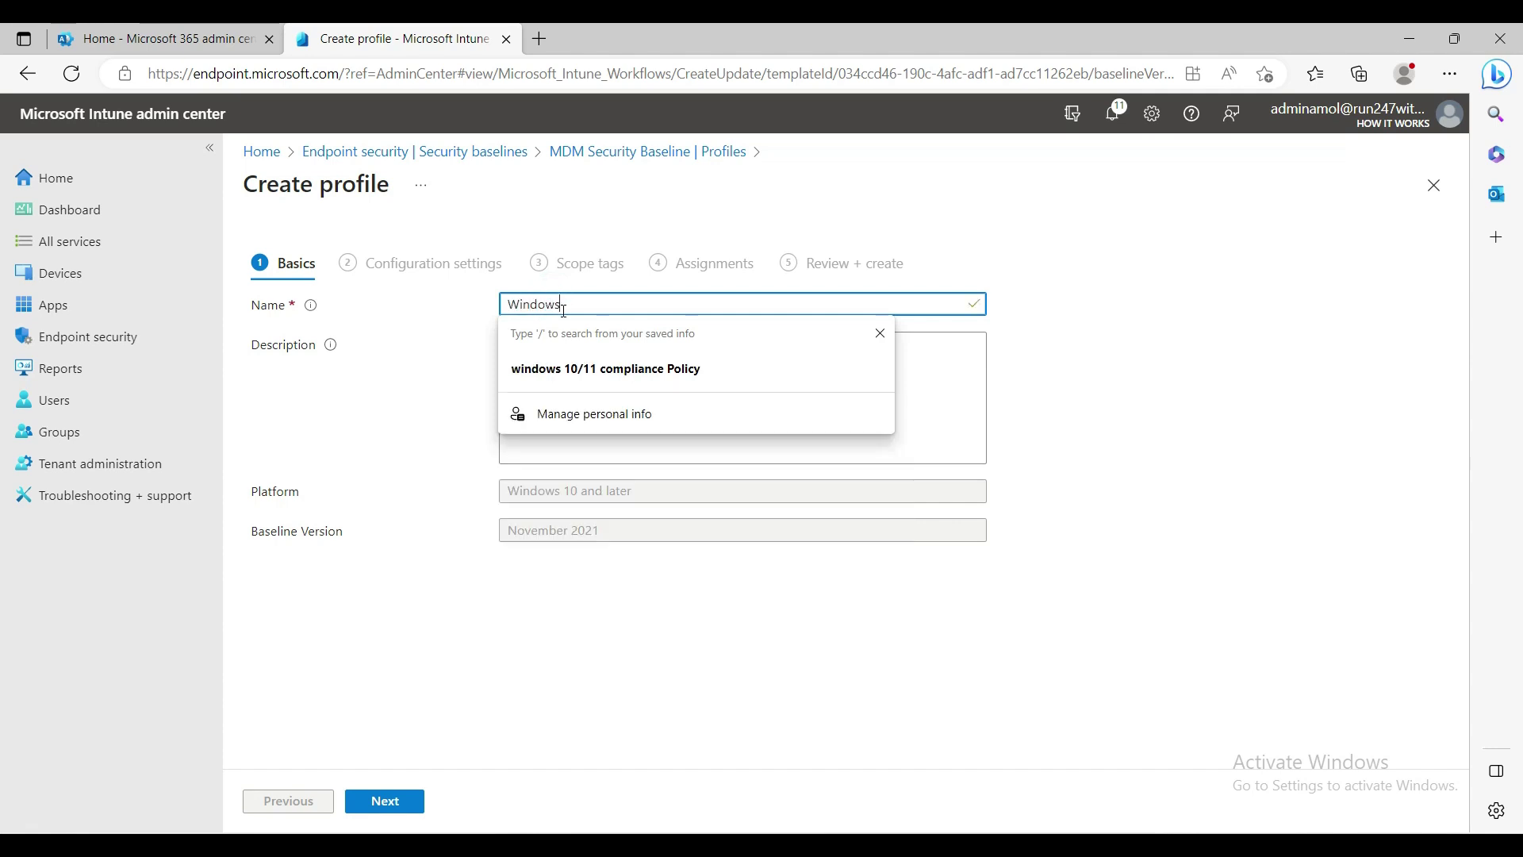
pyautogui.write(' 10 baseline policy')
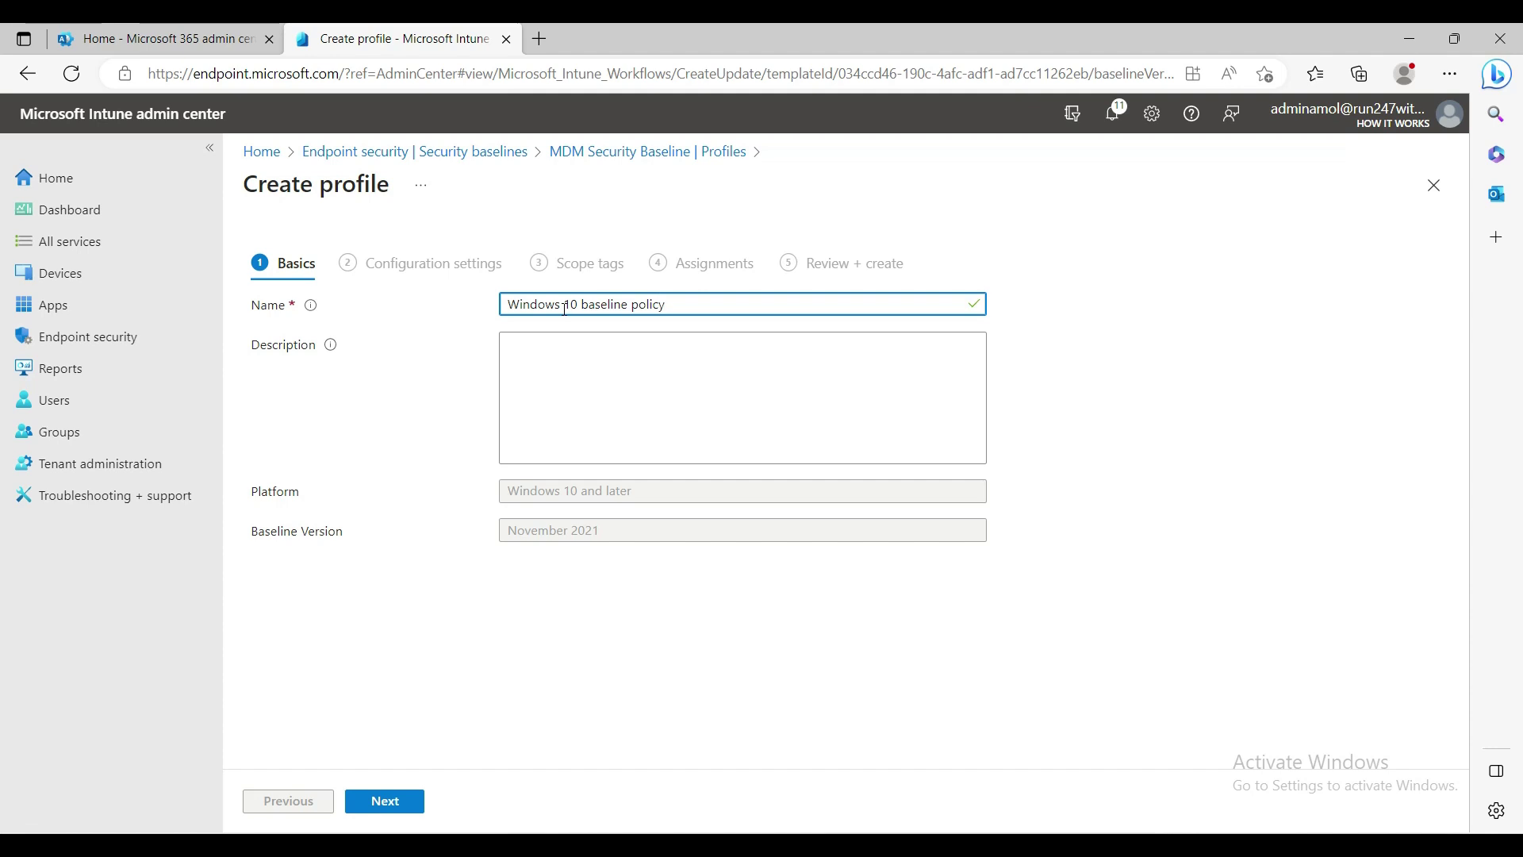
pyautogui.click(512, 608)
pyautogui.click(388, 803)
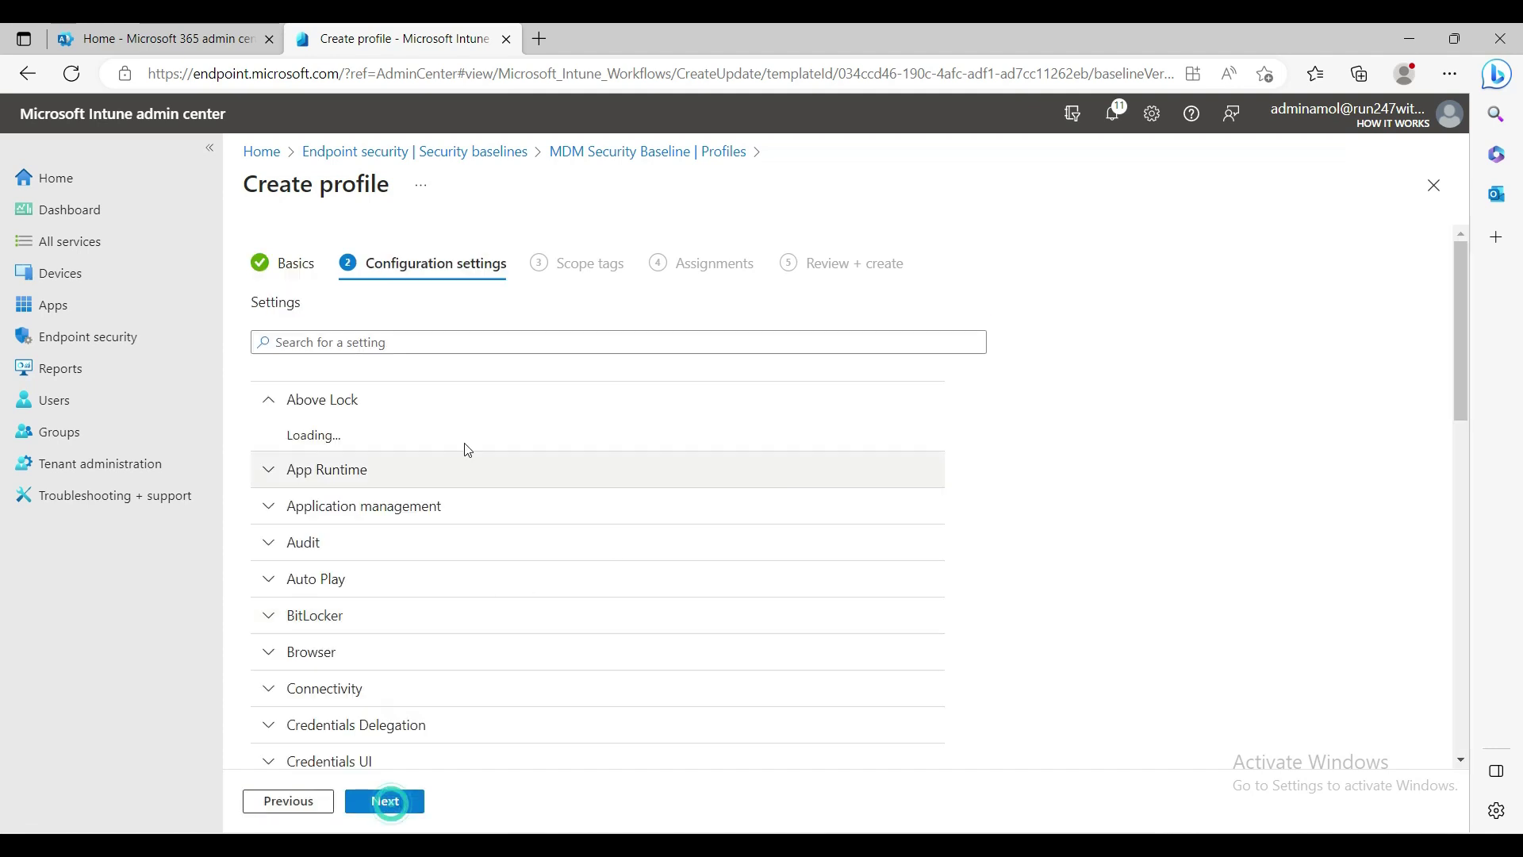
# Examine the baseline's default configuration settings, including the Browser, Auto Play, BitLocker and Above Lock categories
pyautogui.scroll(-4, 397, 476)
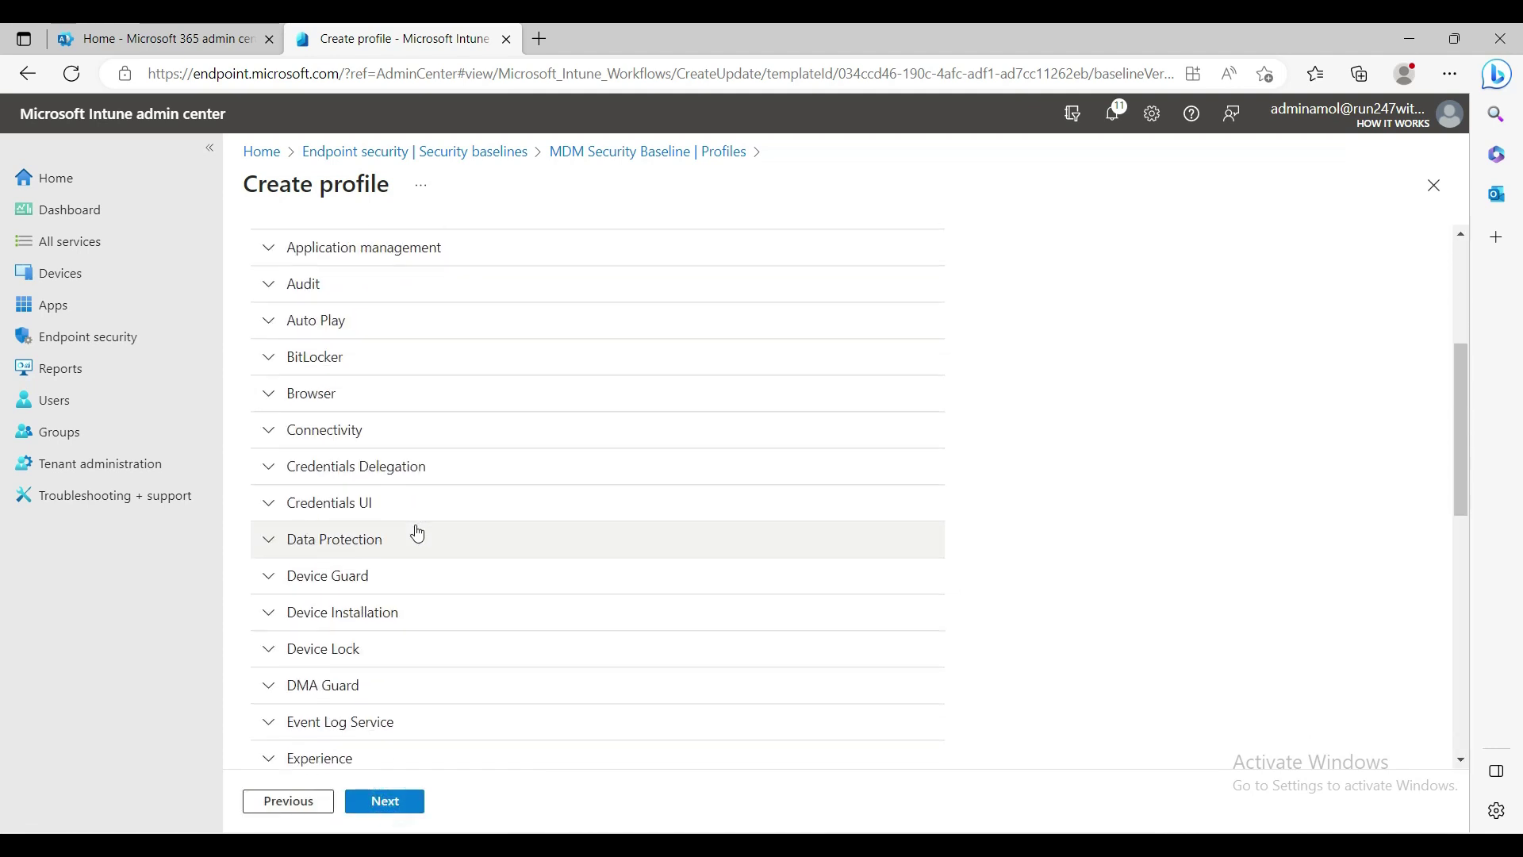
pyautogui.click(273, 401)
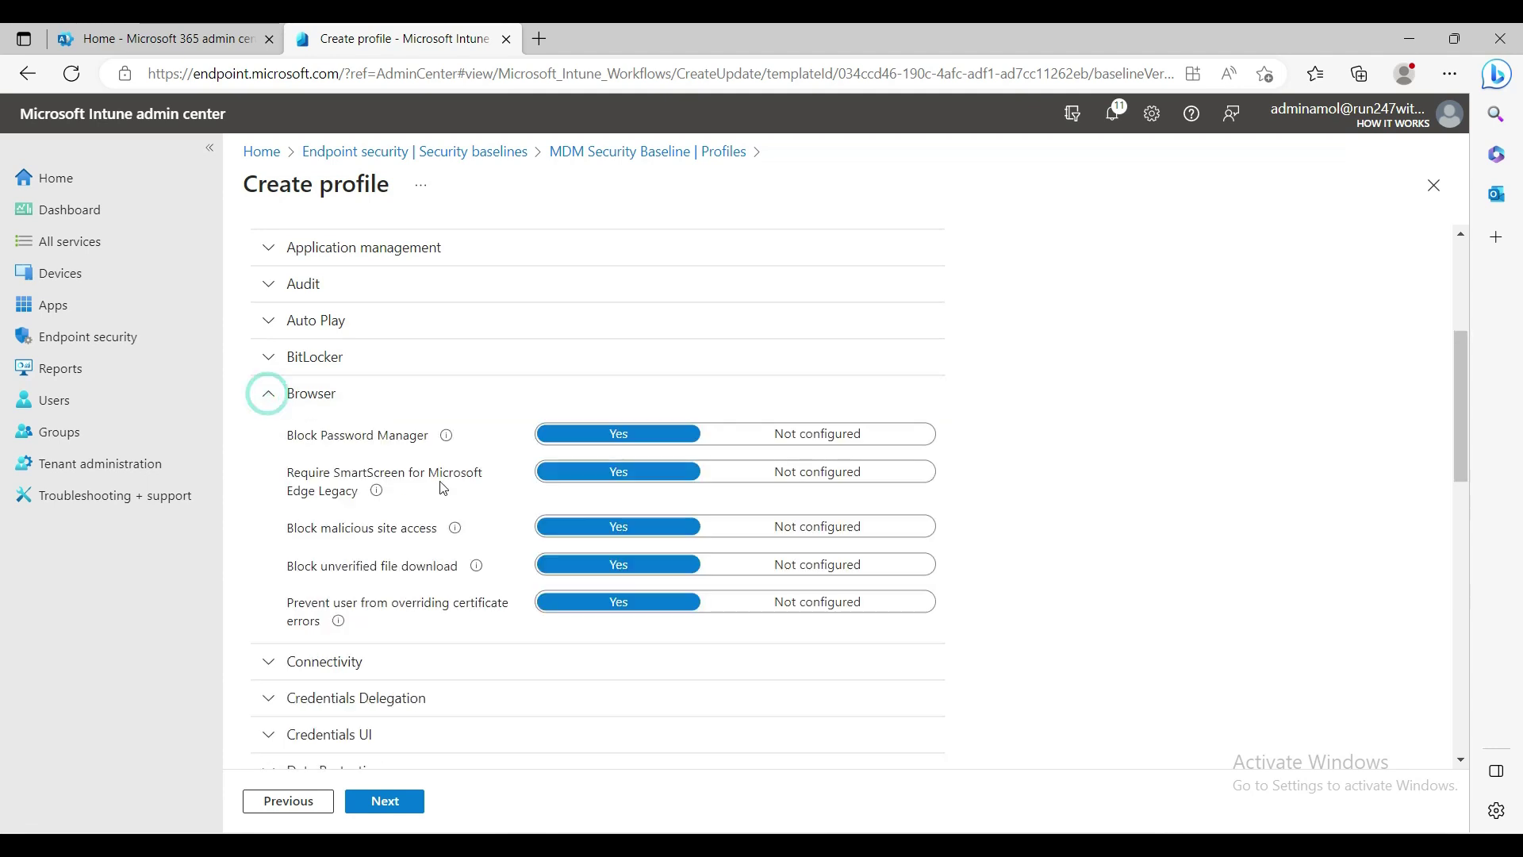
pyautogui.click(268, 320)
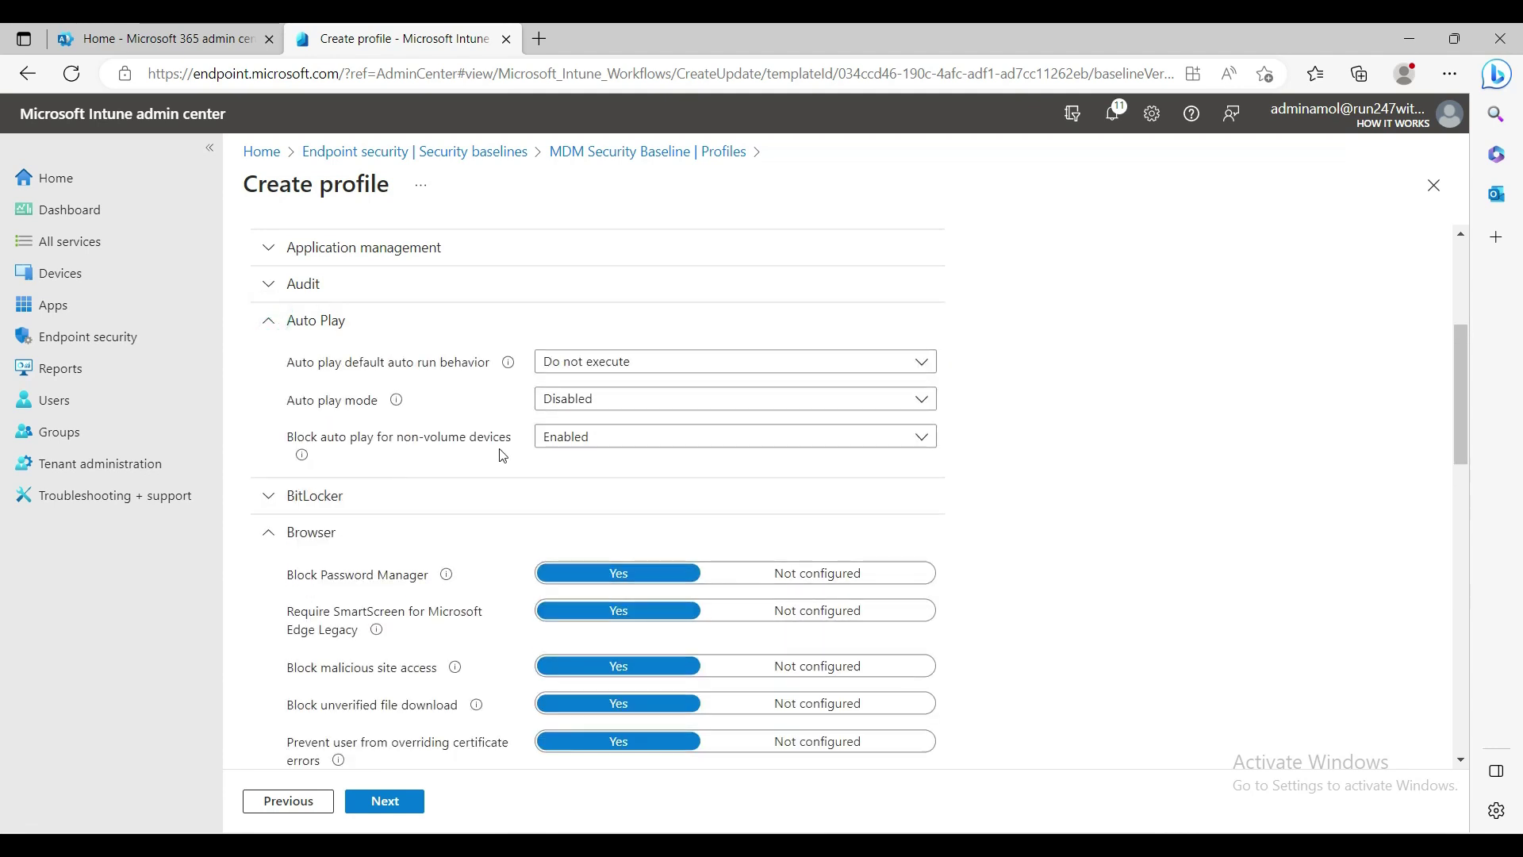
pyautogui.click(269, 497)
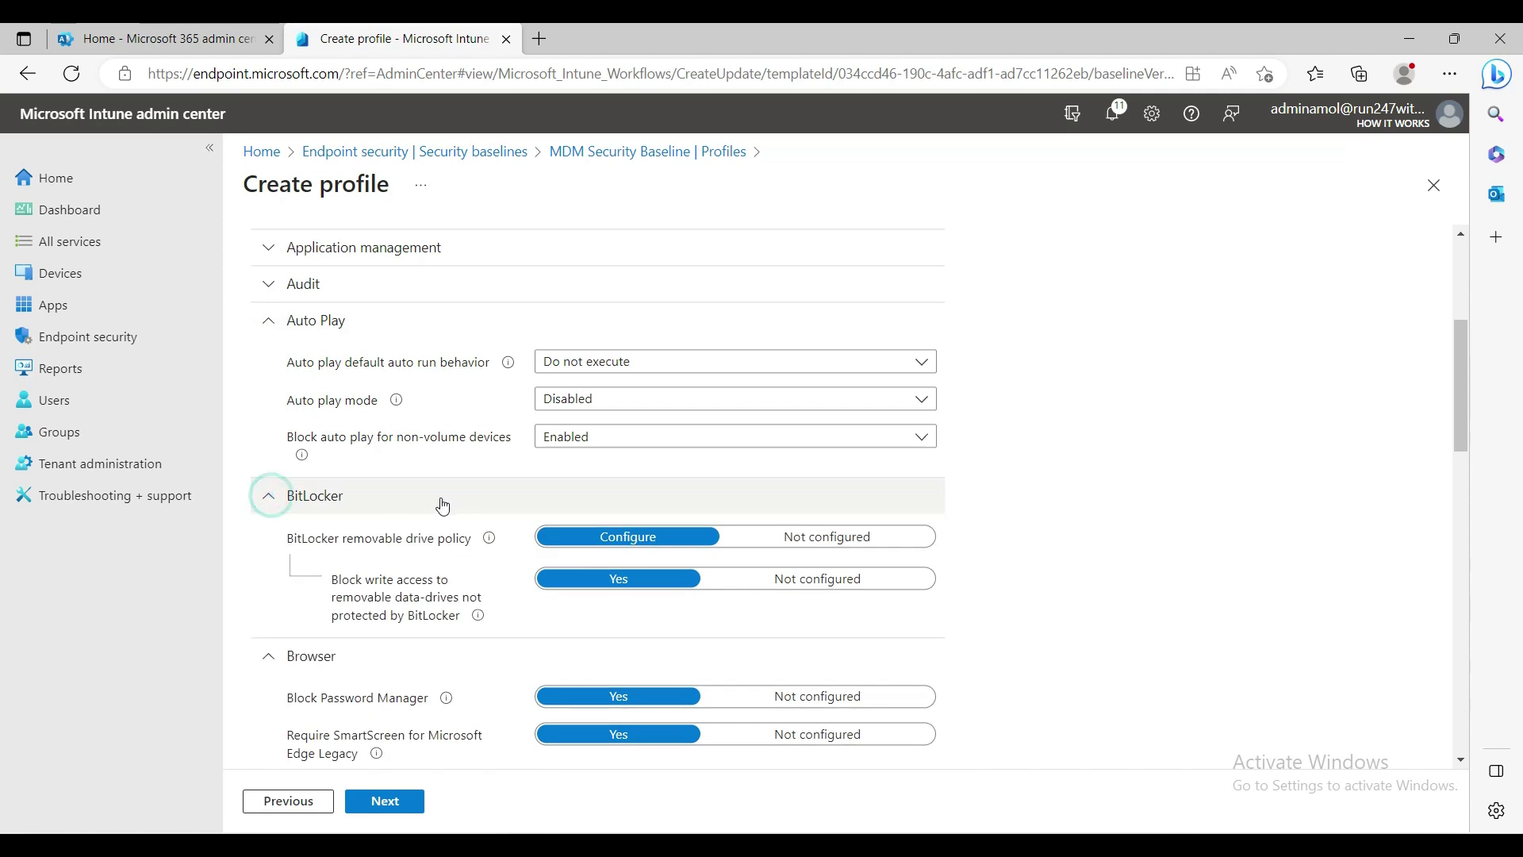
pyautogui.scroll(-10, 374, 581)
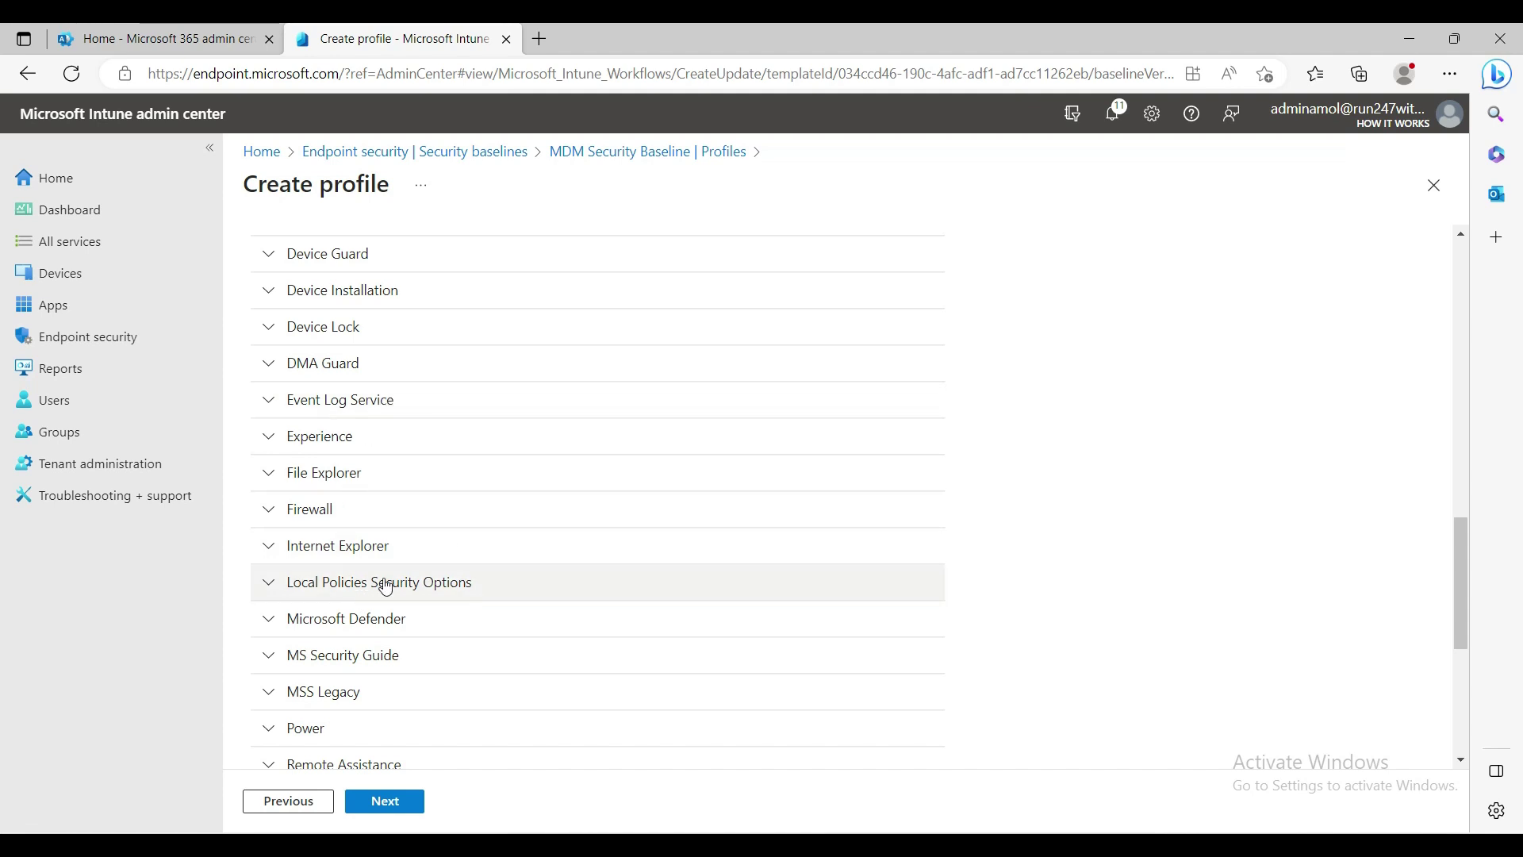
pyautogui.scroll(10, 476, 611)
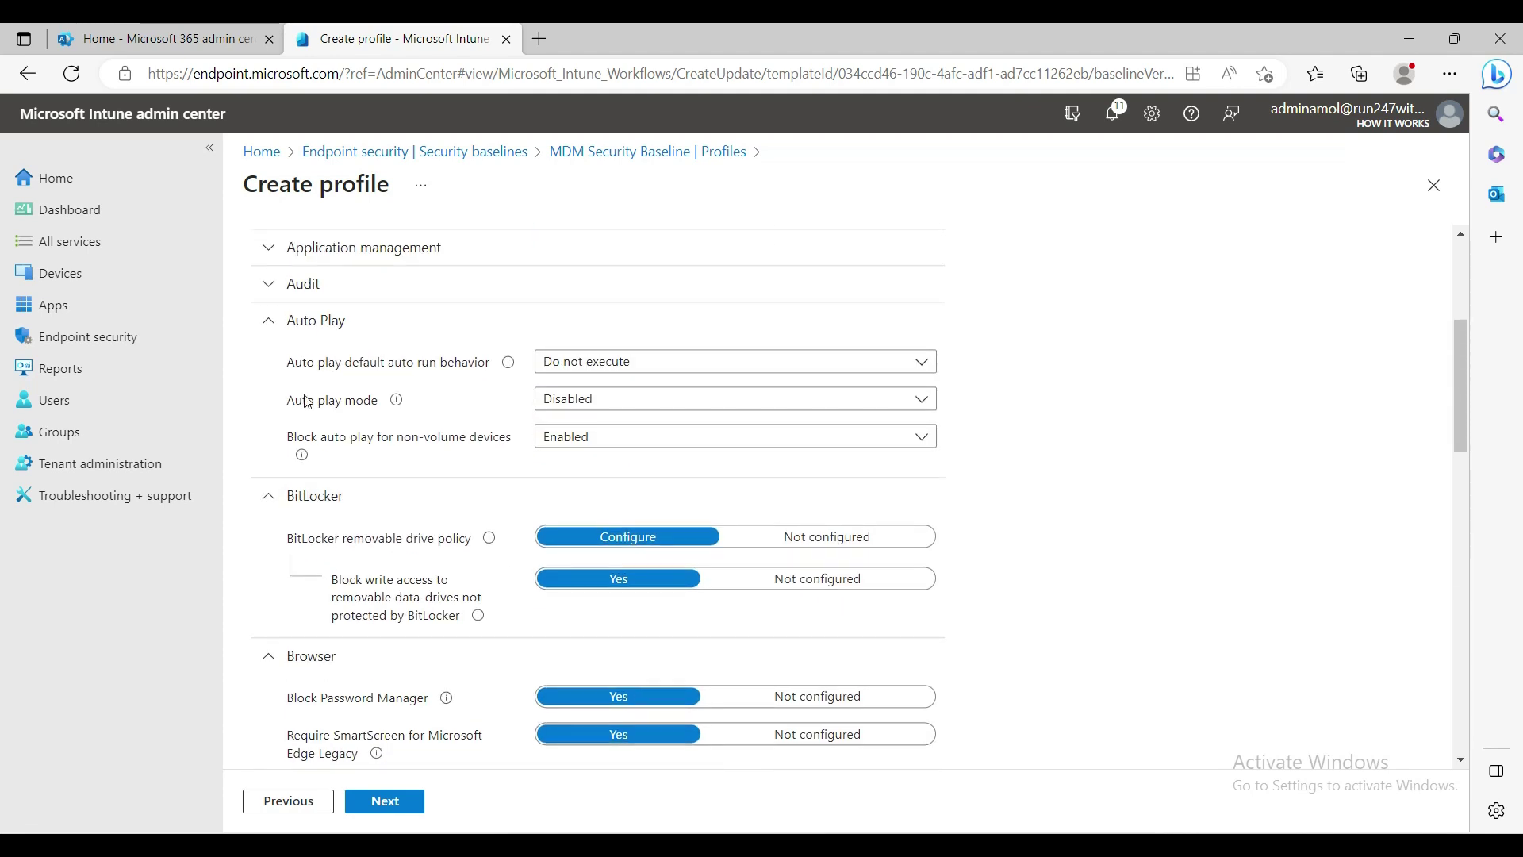
pyautogui.click(267, 320)
pyautogui.click(269, 525)
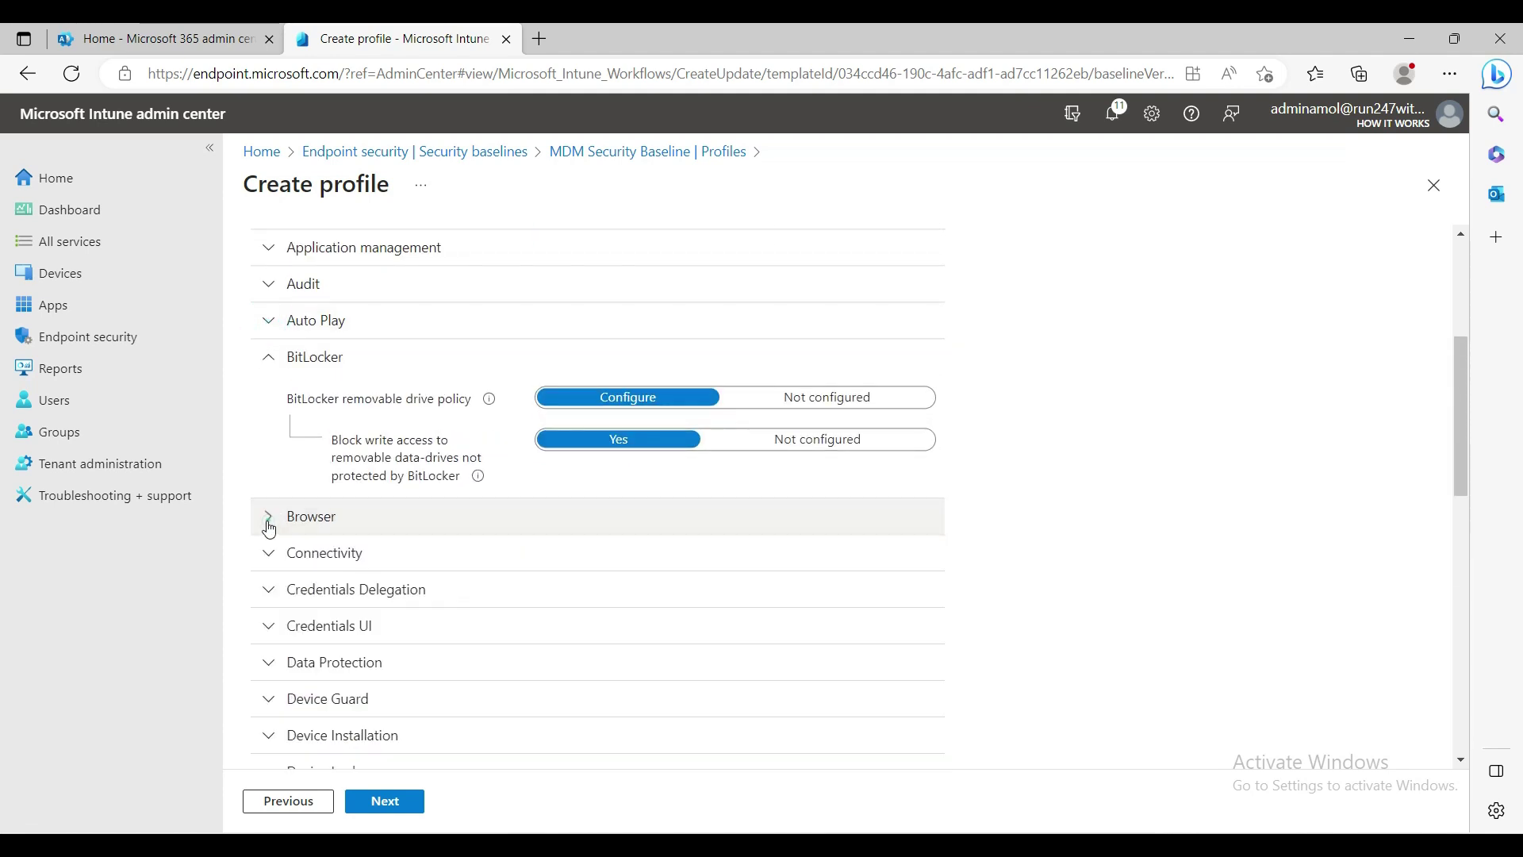
pyautogui.click(268, 357)
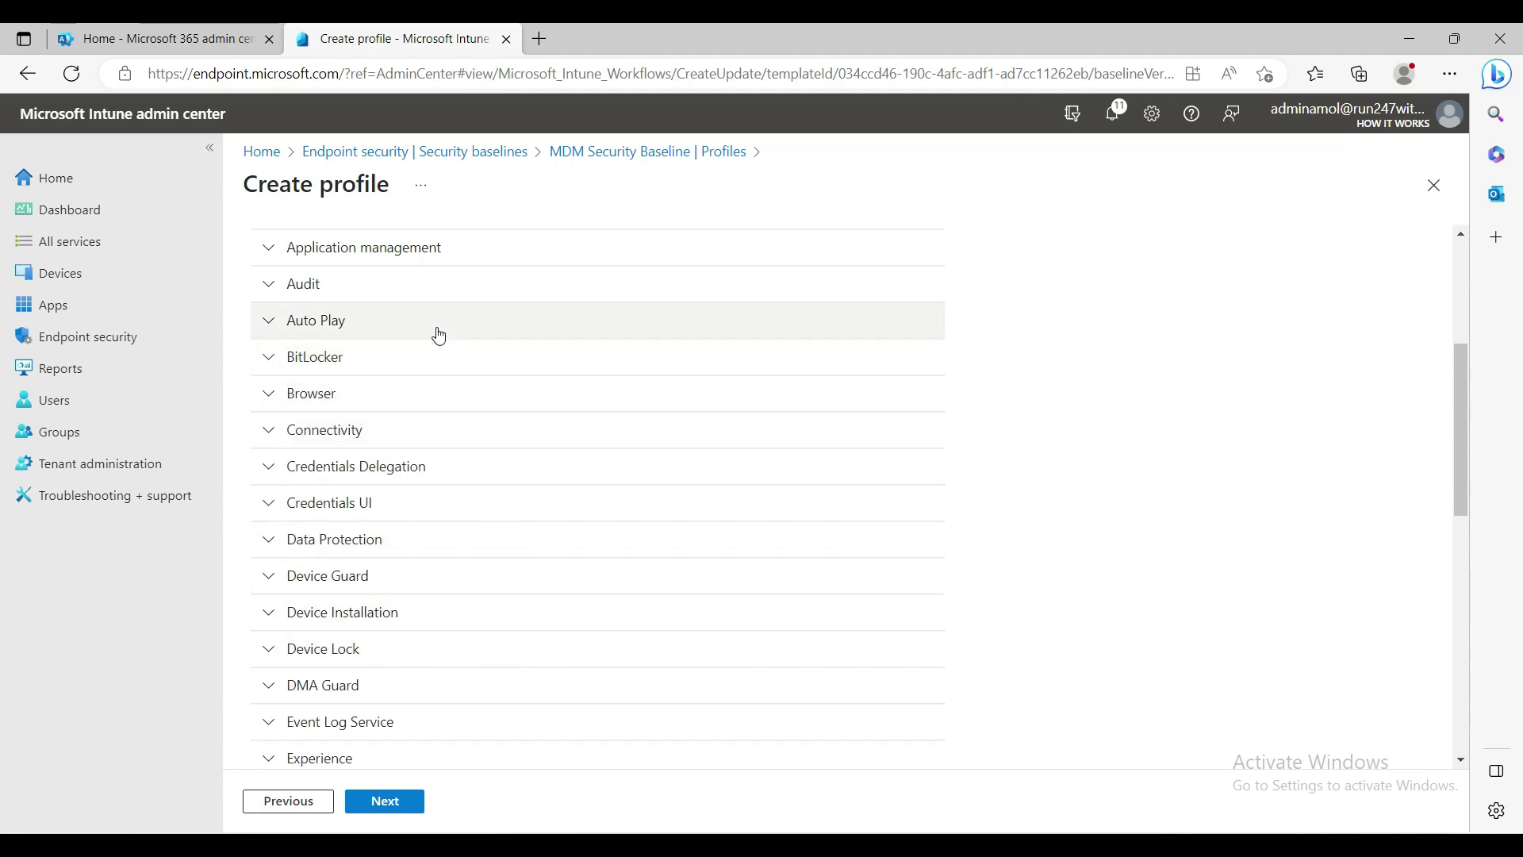
pyautogui.scroll(-3, 570, 576)
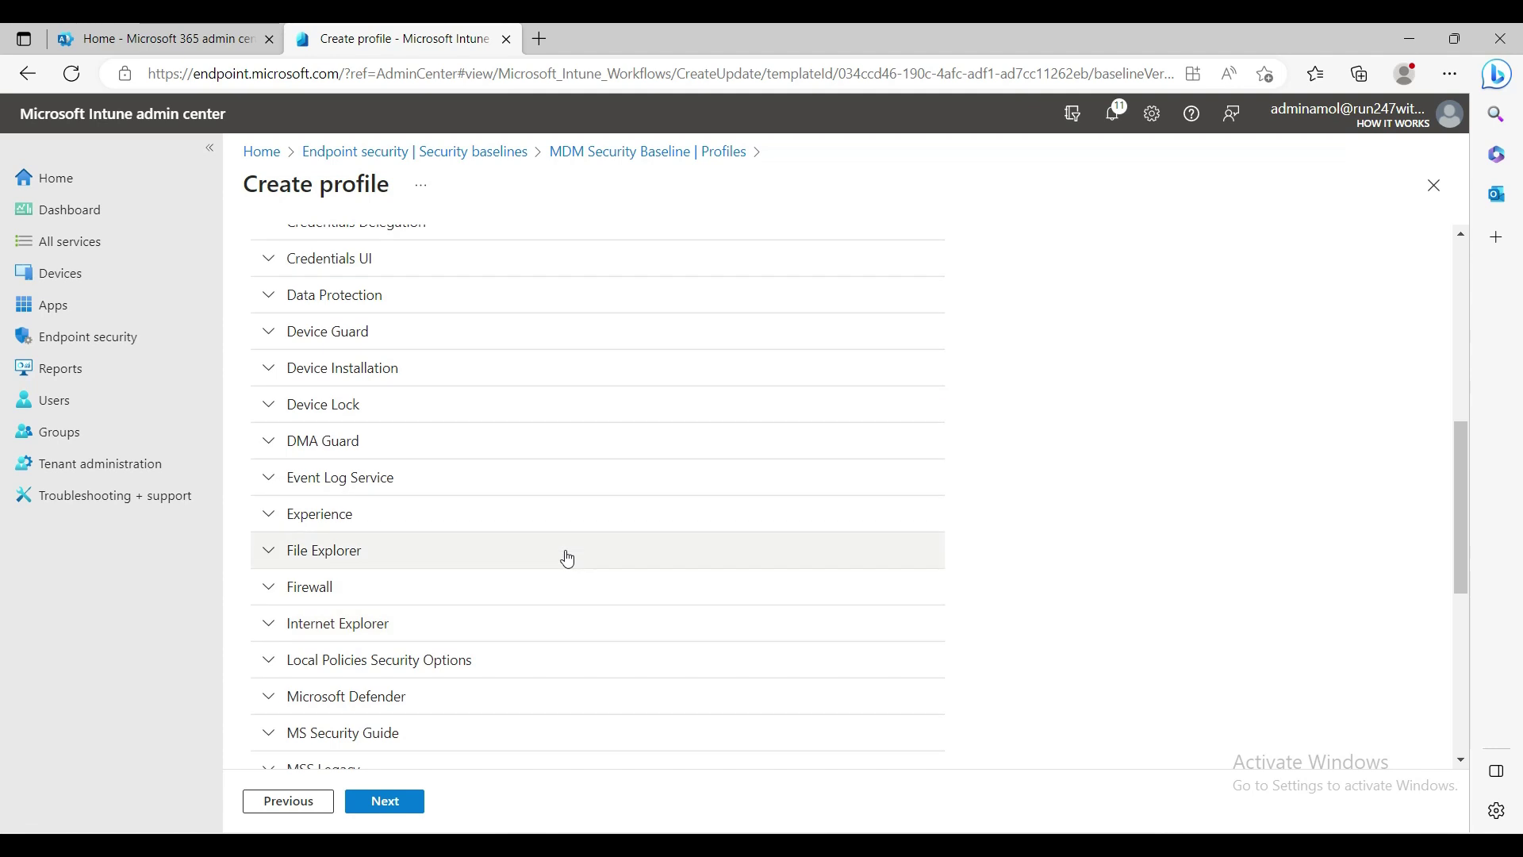
pyautogui.scroll(3, 569, 576)
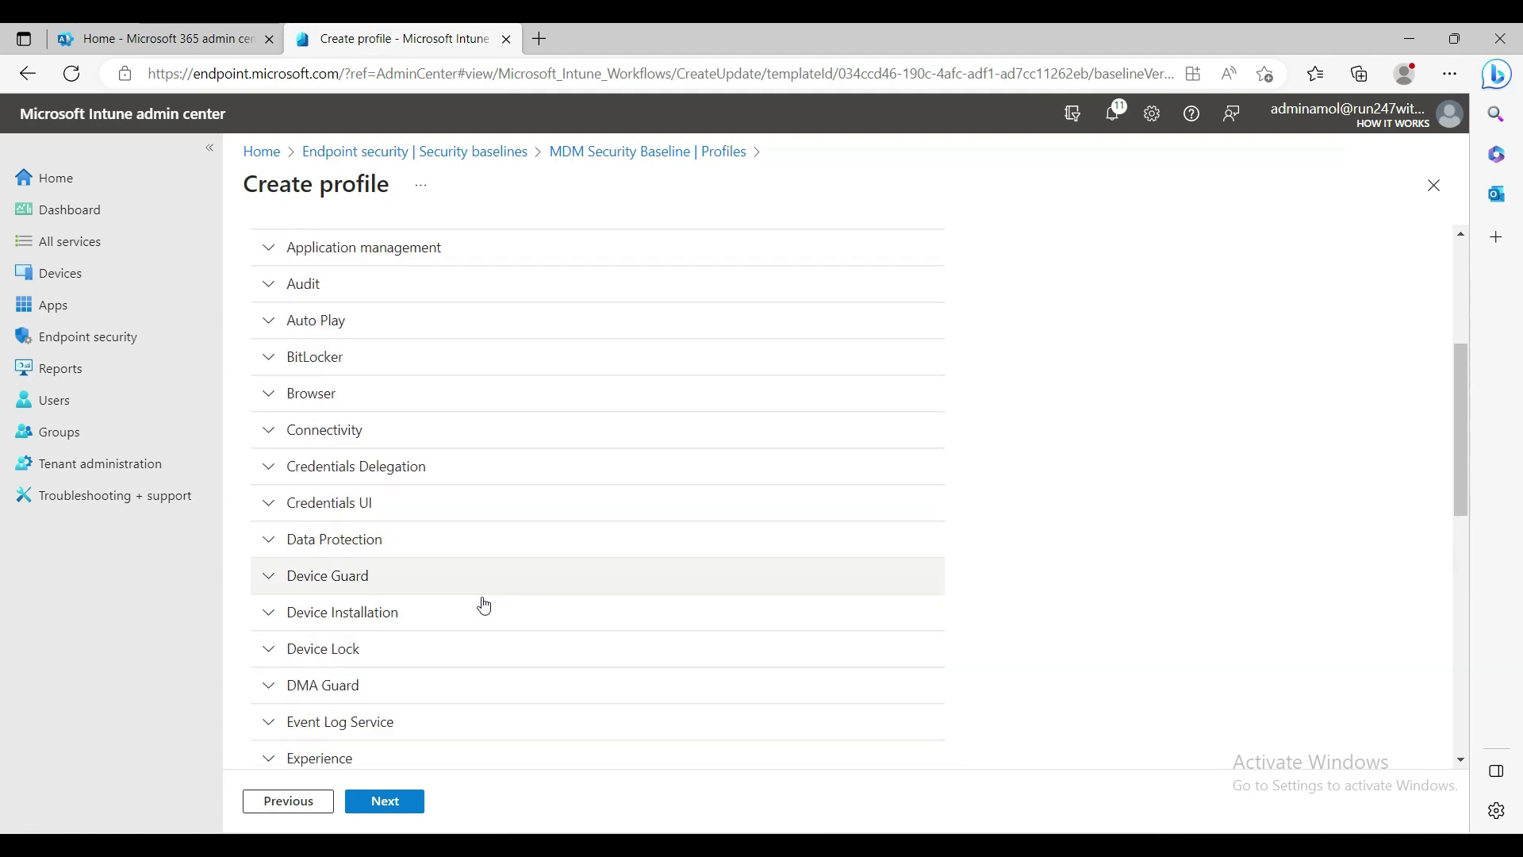
pyautogui.scroll(4, 578, 555)
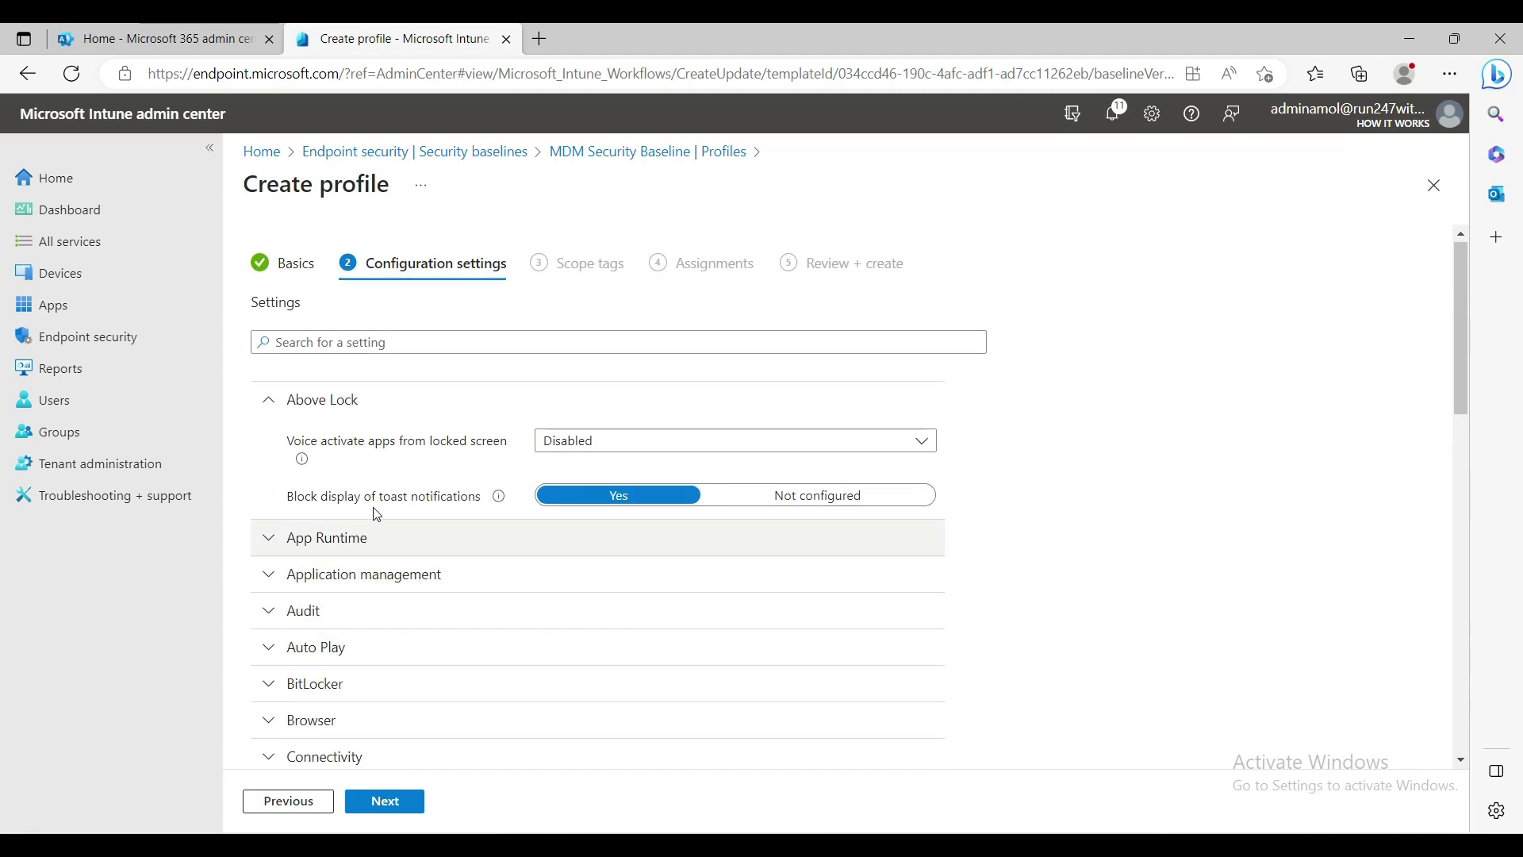
pyautogui.scroll(-1, 381, 623)
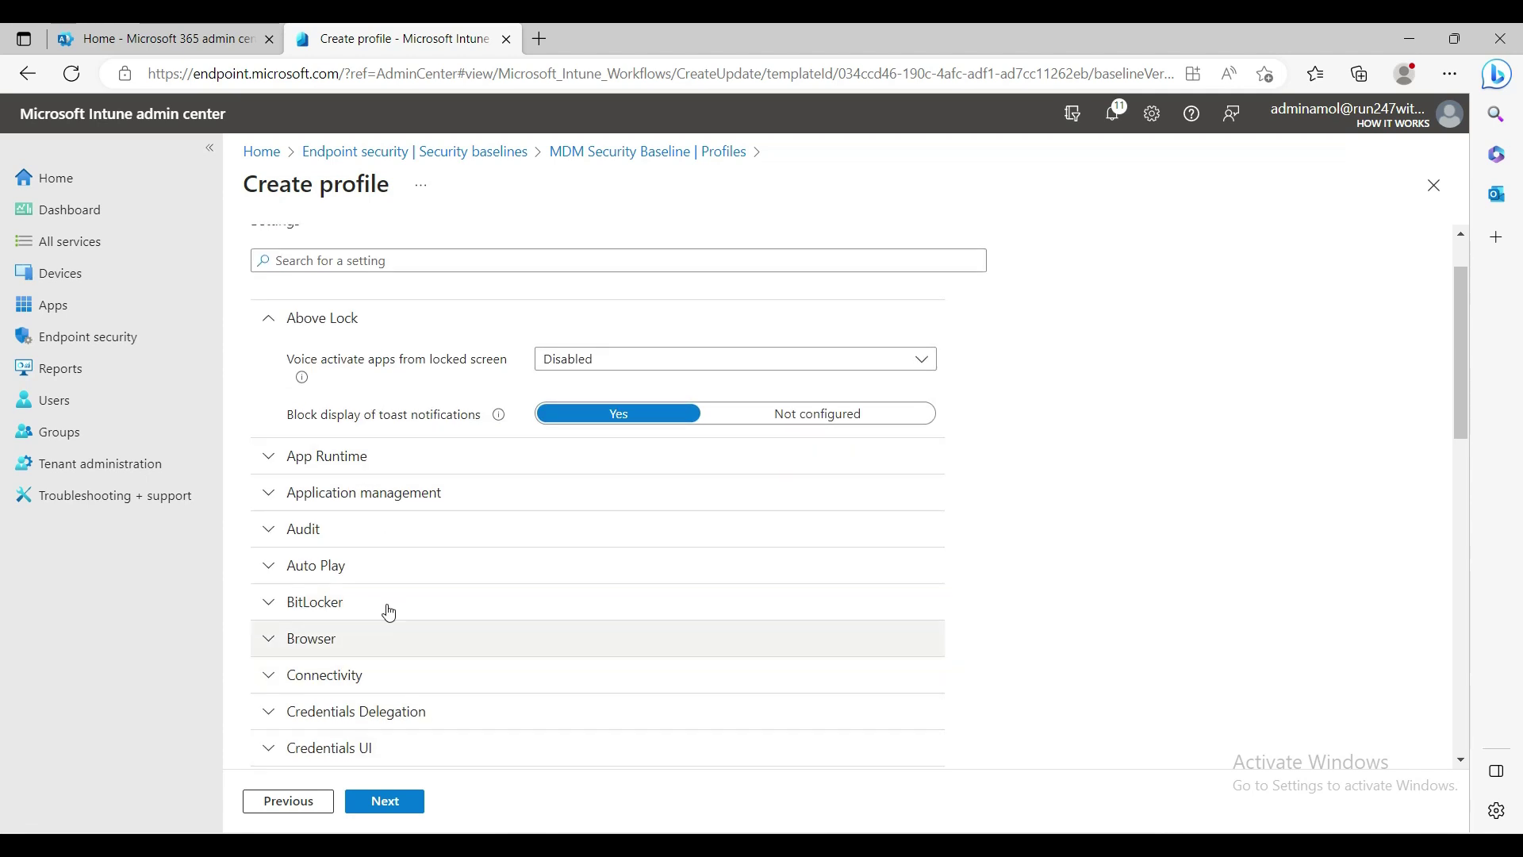
pyautogui.scroll(-3, 435, 636)
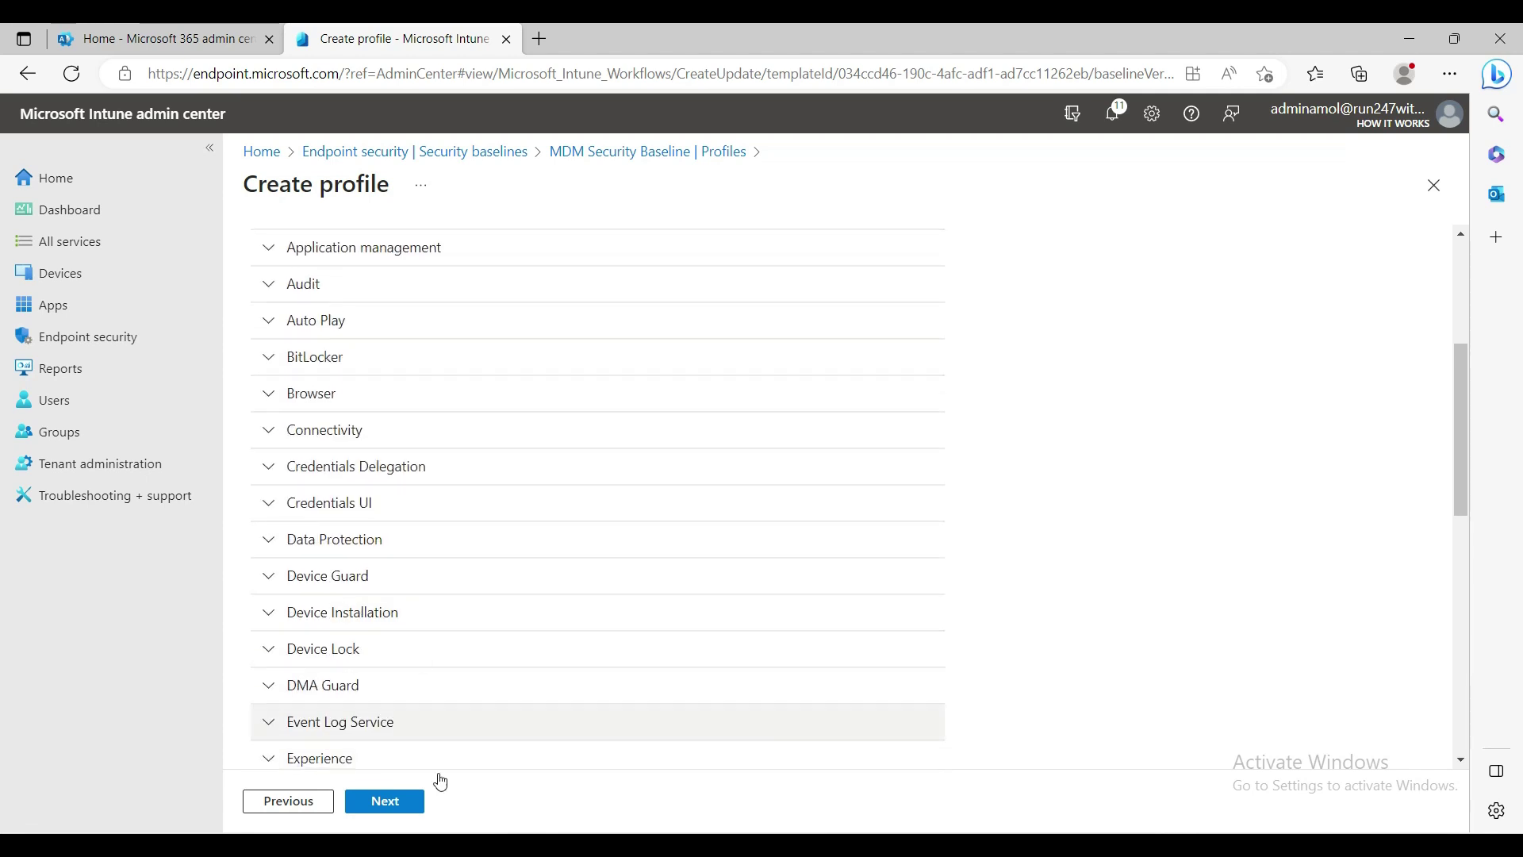
# Keep the default configuration settings and scope tags, assign the baseline profile to all devices, and create it
pyautogui.click(403, 817)
pyautogui.click(395, 804)
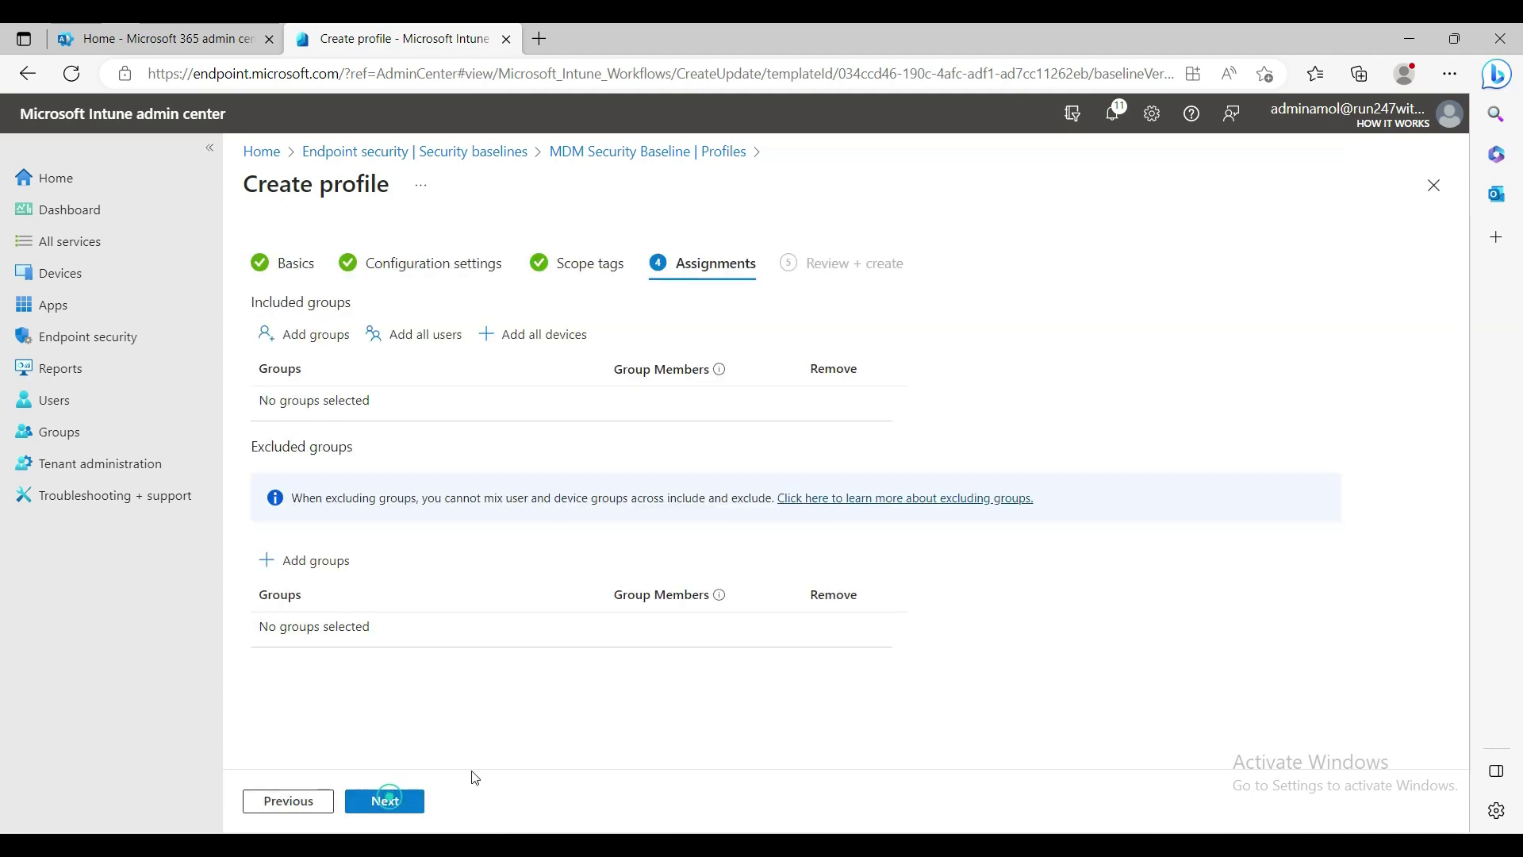
pyautogui.click(543, 336)
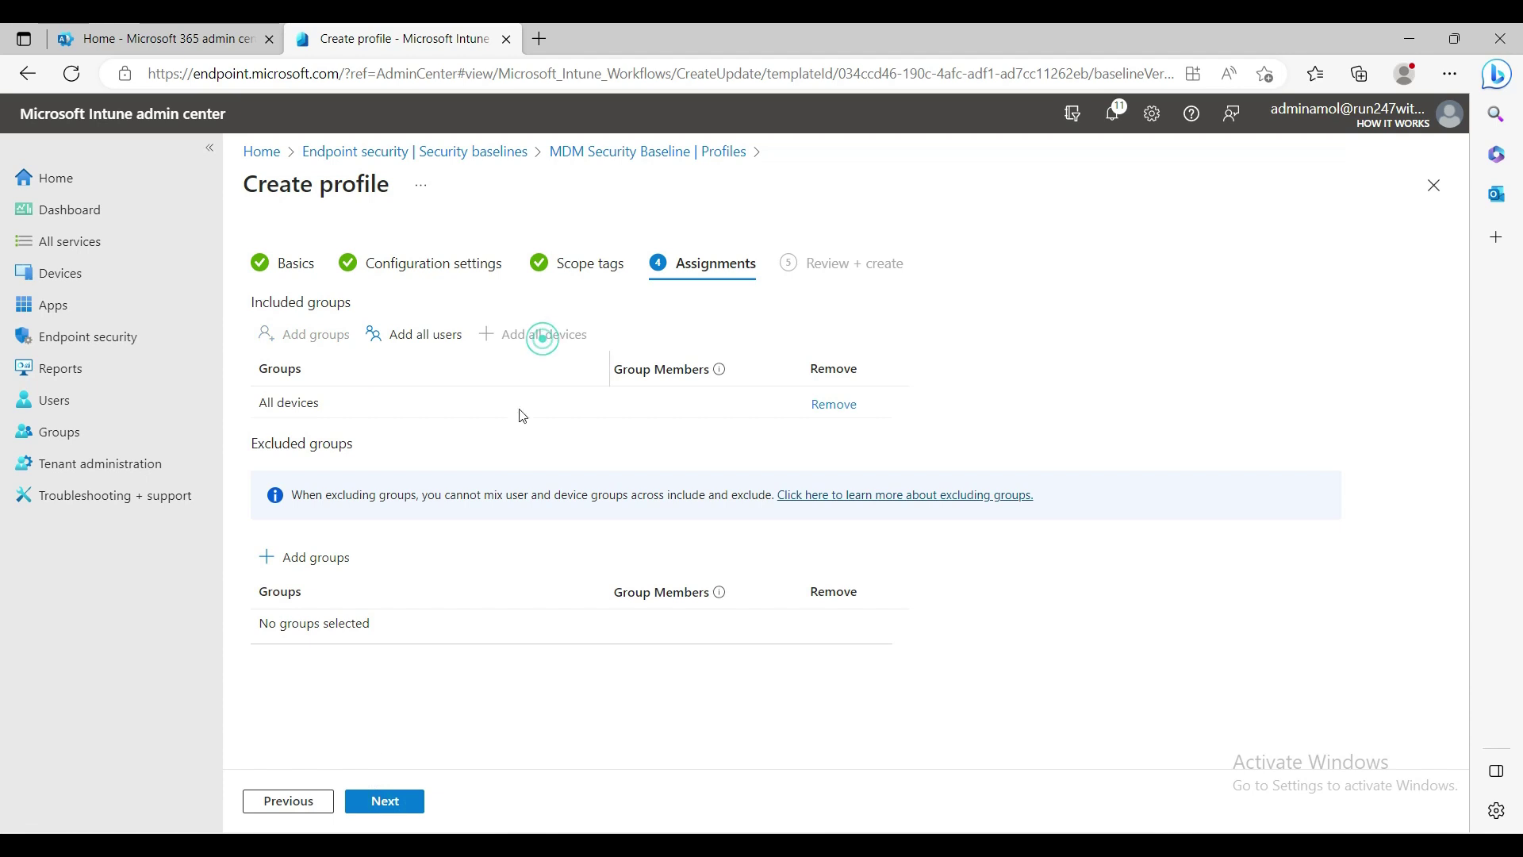
pyautogui.click(387, 803)
pyautogui.click(416, 813)
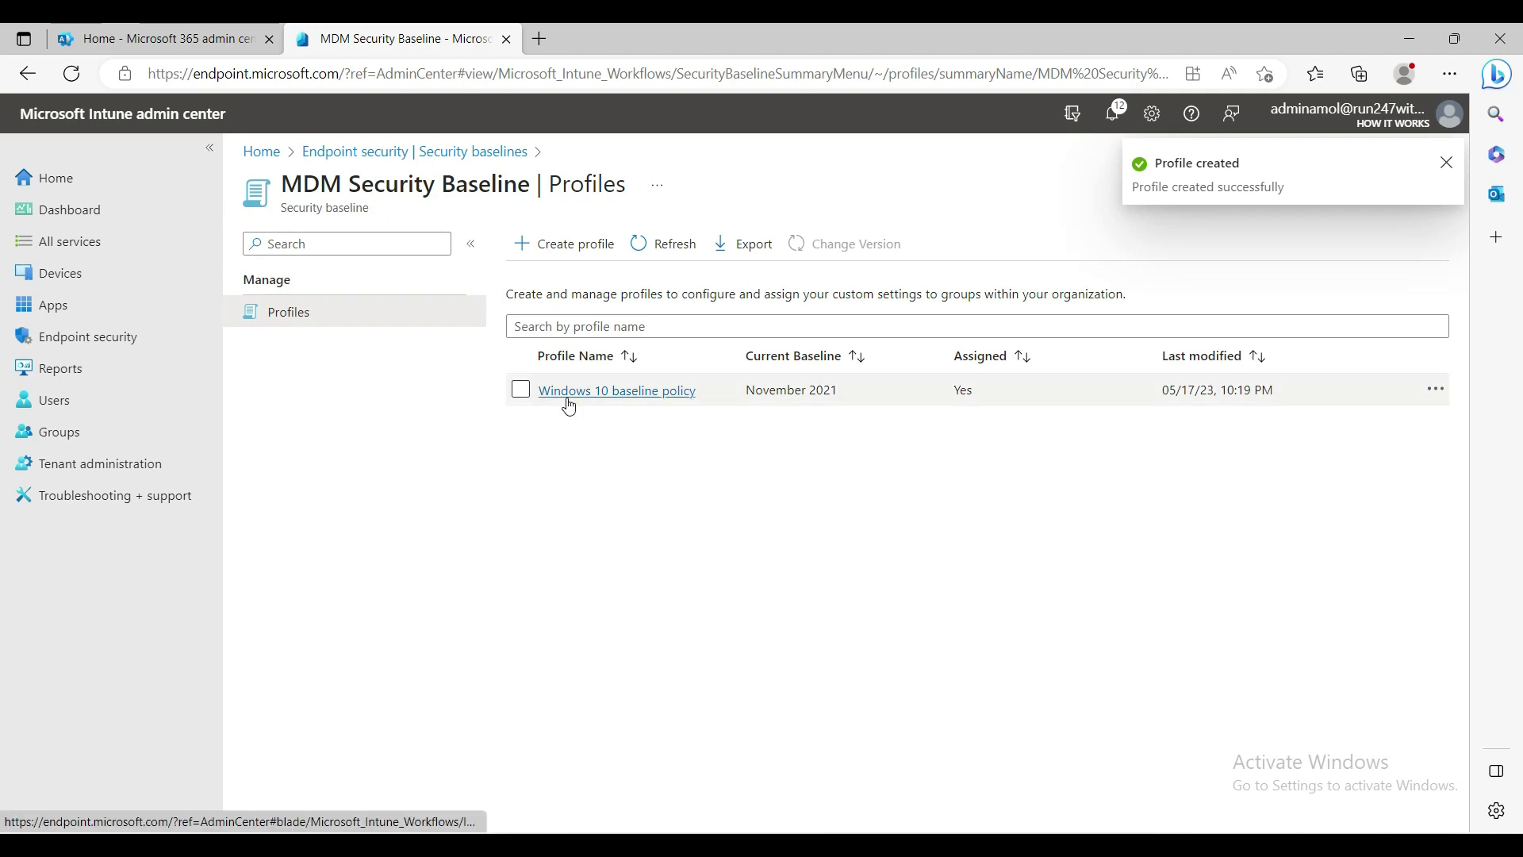
# Start adding another app to the Windows apps and open the choice of app types
pyautogui.click(78, 317)
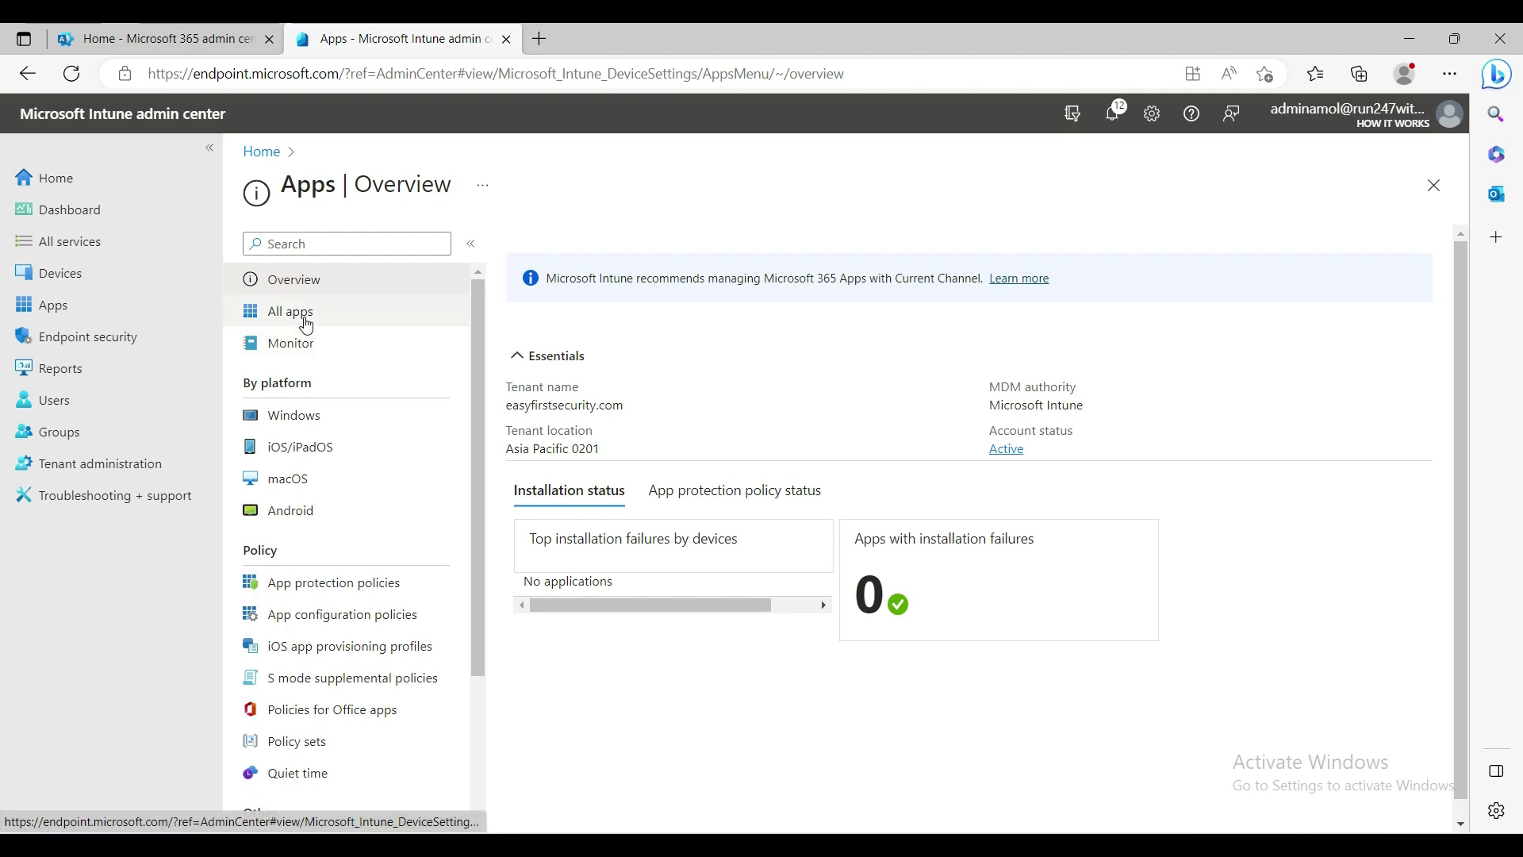
pyautogui.click(287, 415)
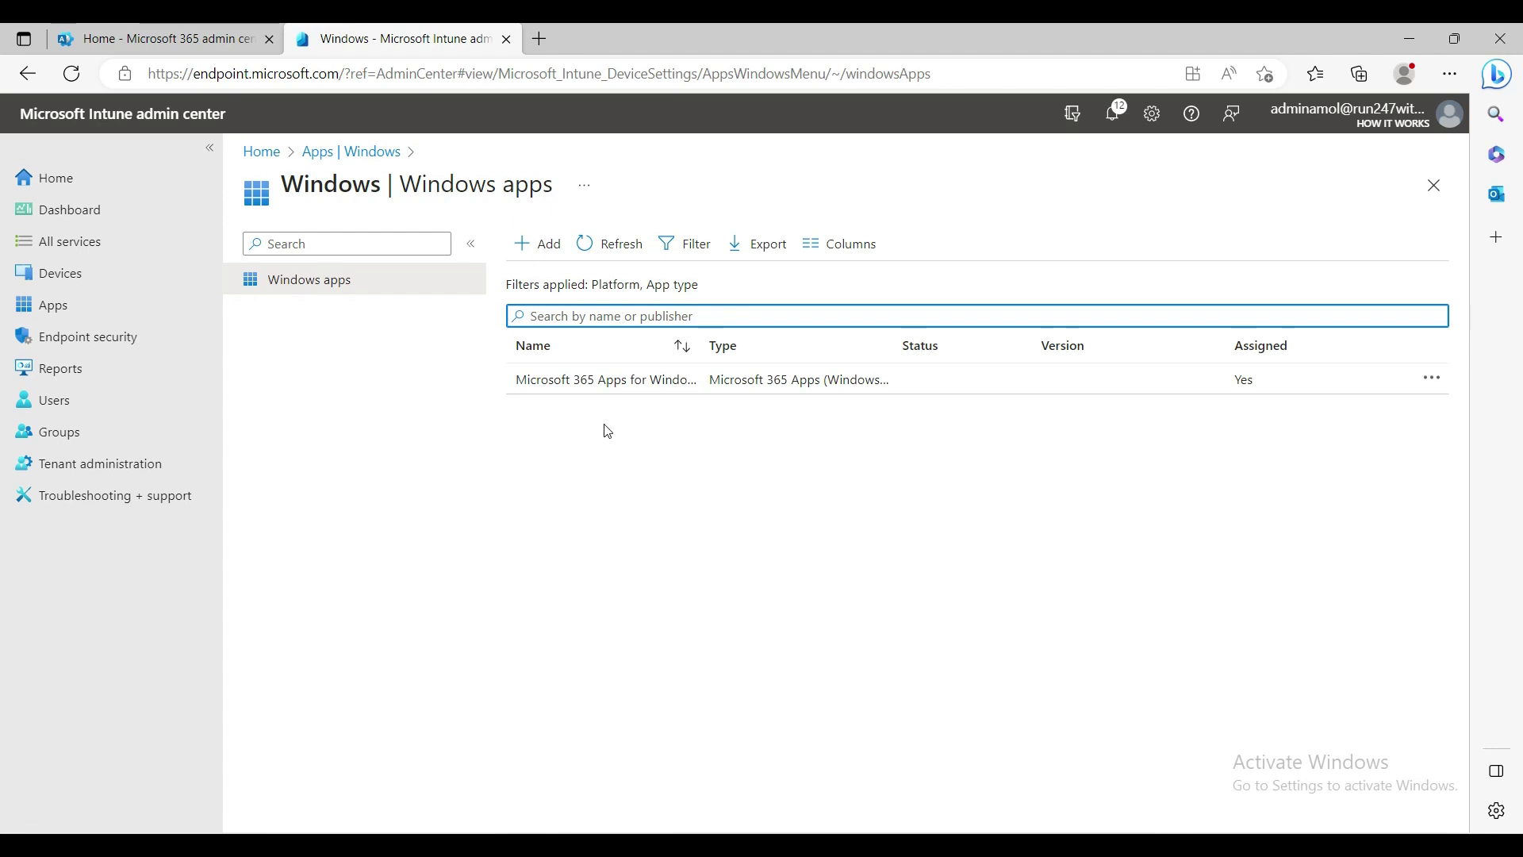
pyautogui.click(541, 245)
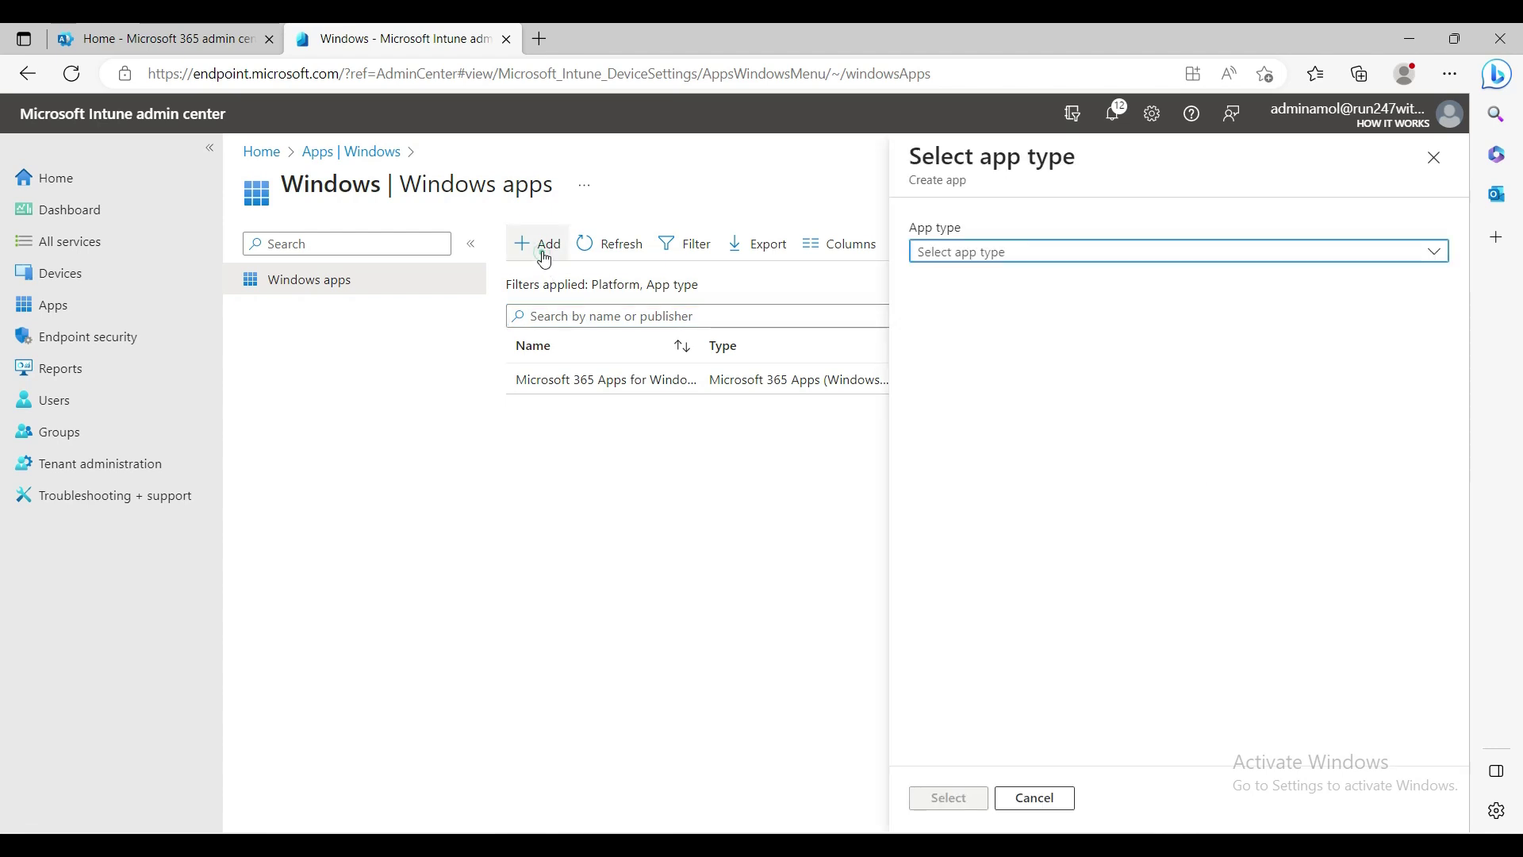
pyautogui.click(996, 251)
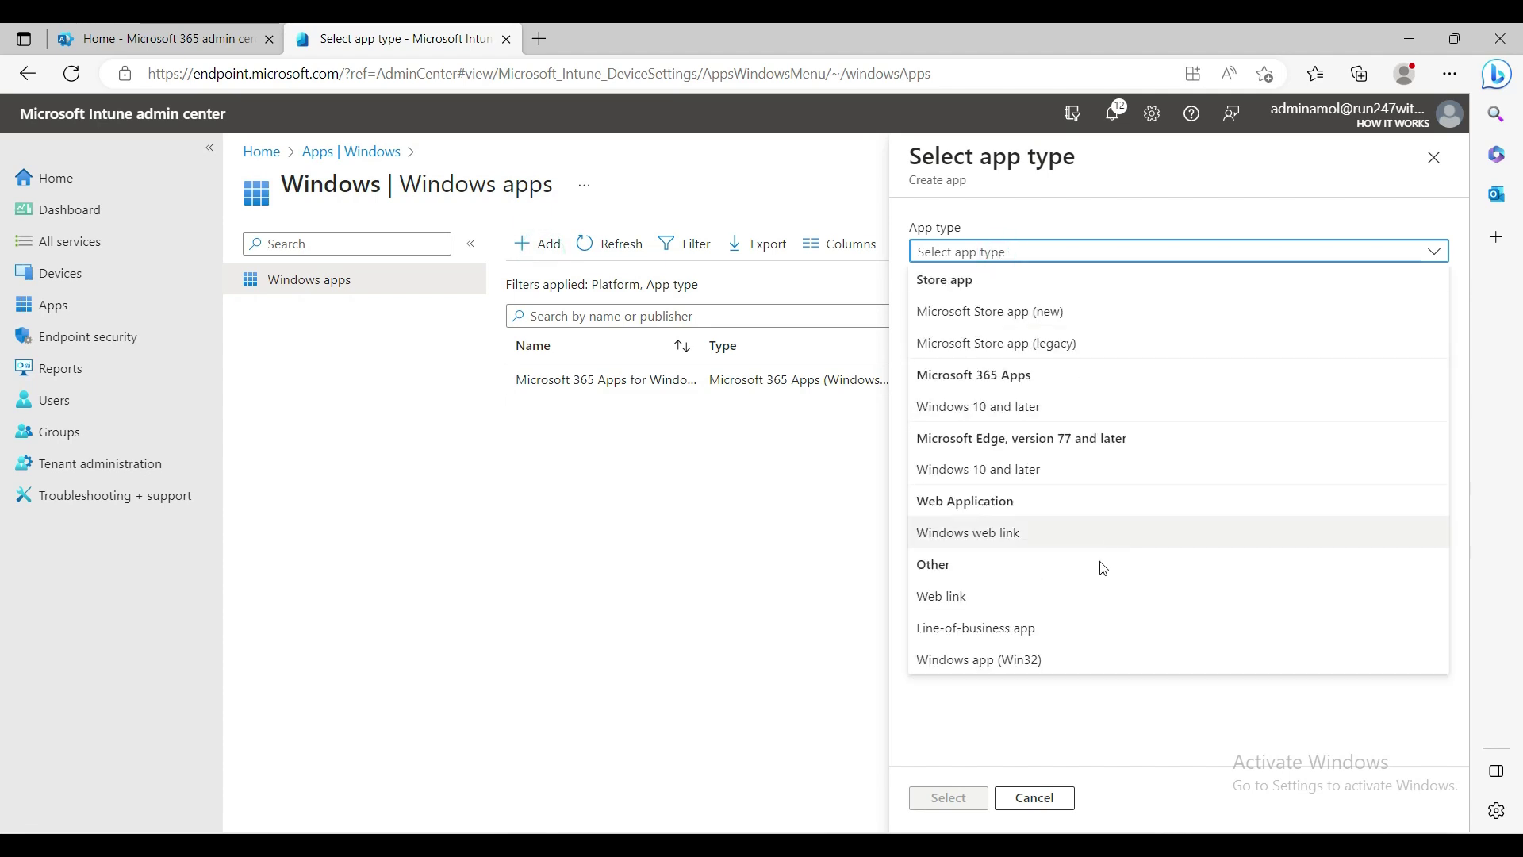